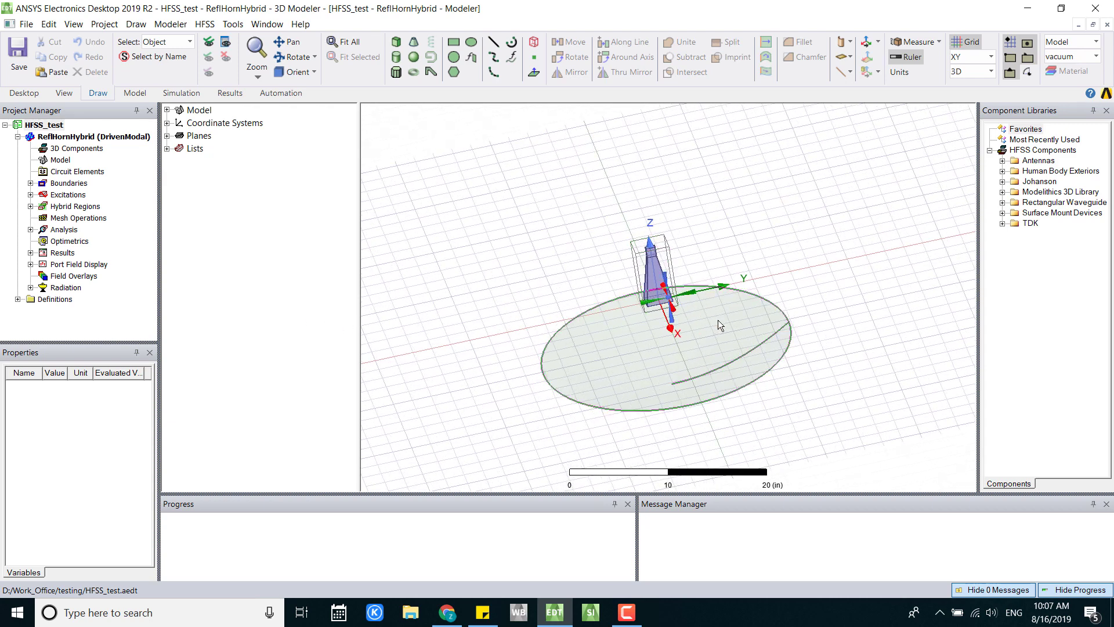
Step: Orbit the view to see the horn feed and elliptical reflector from a new angle
alt+drag(718, 325, 653, 374)
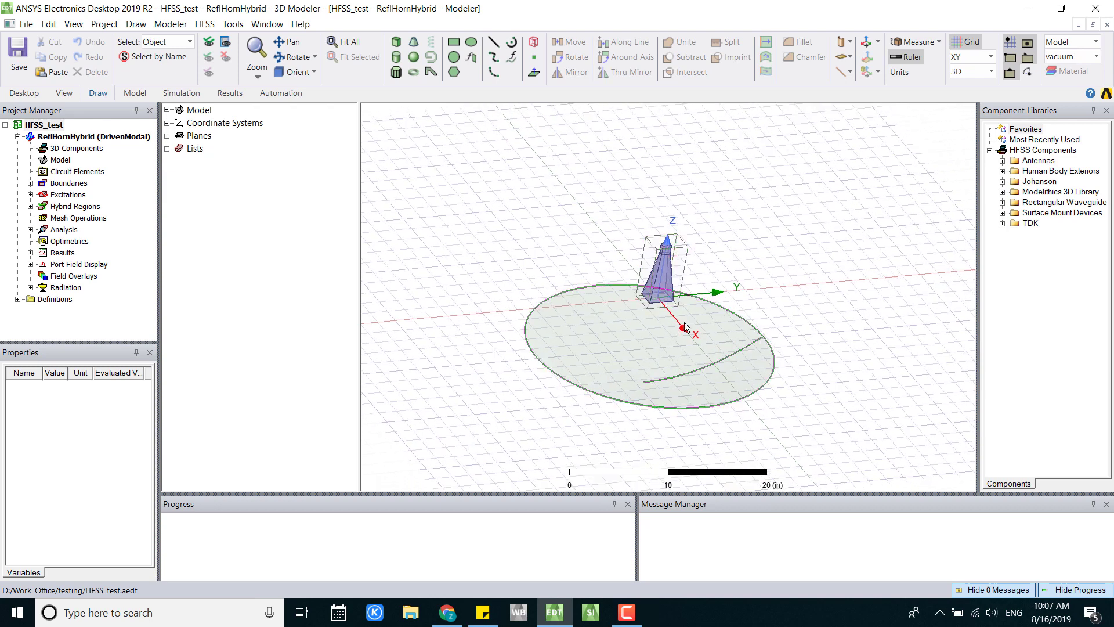
alt+drag(717, 310, 390, 243)
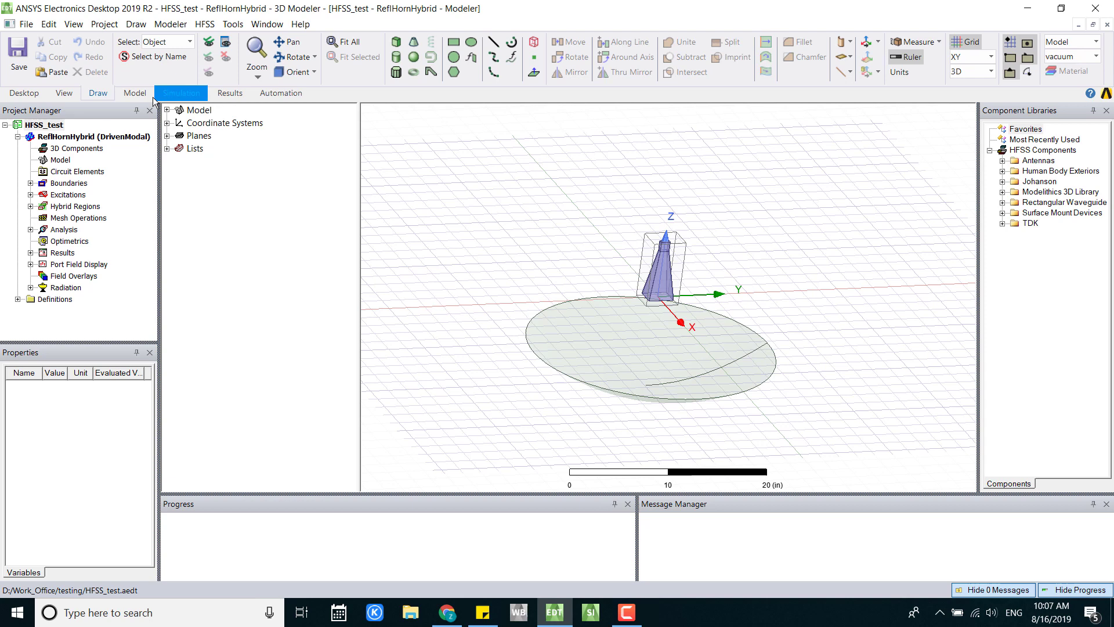
Step: Run Validate on RefHornHybrid and close the results once every check passes
click(193, 102)
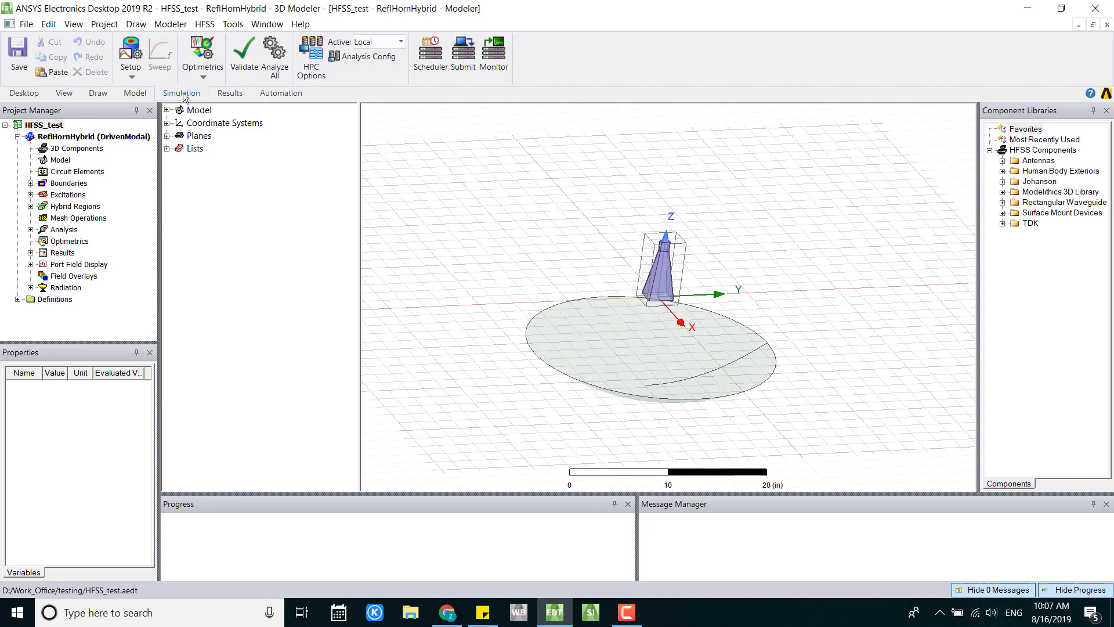
click(244, 58)
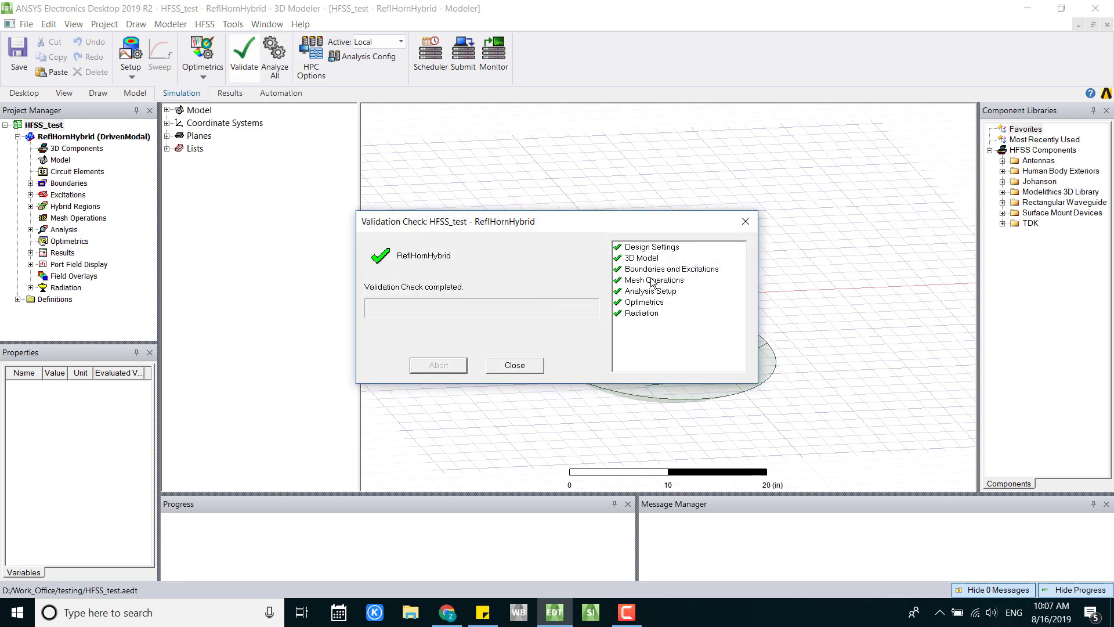
click(530, 365)
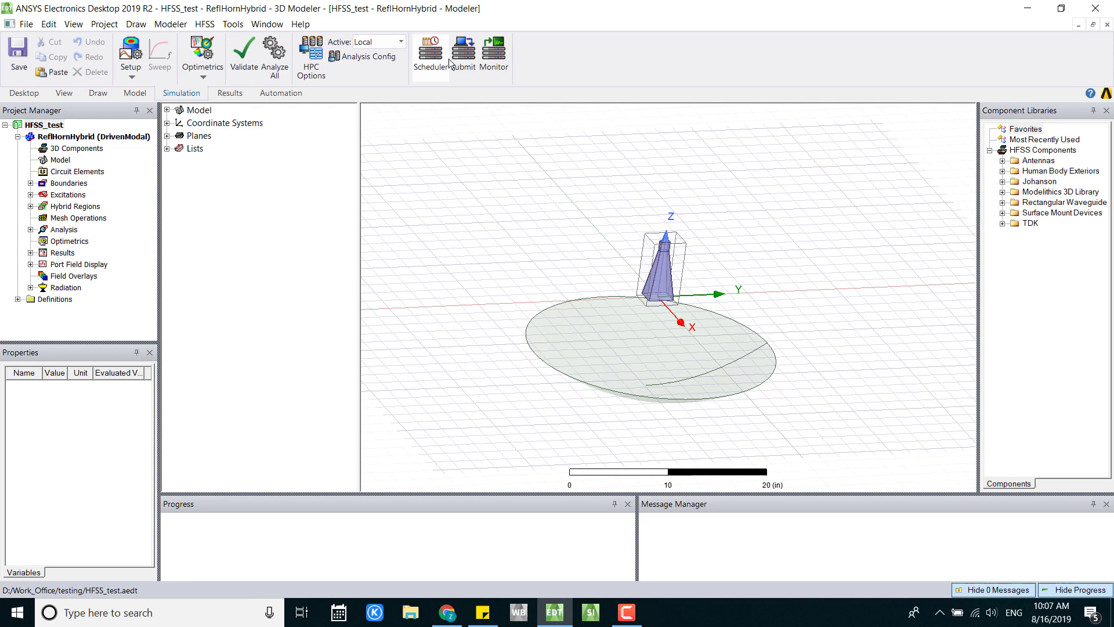
Step: Set ANSYS Cloud as the job scheduler, signing in with the account password
click(420, 68)
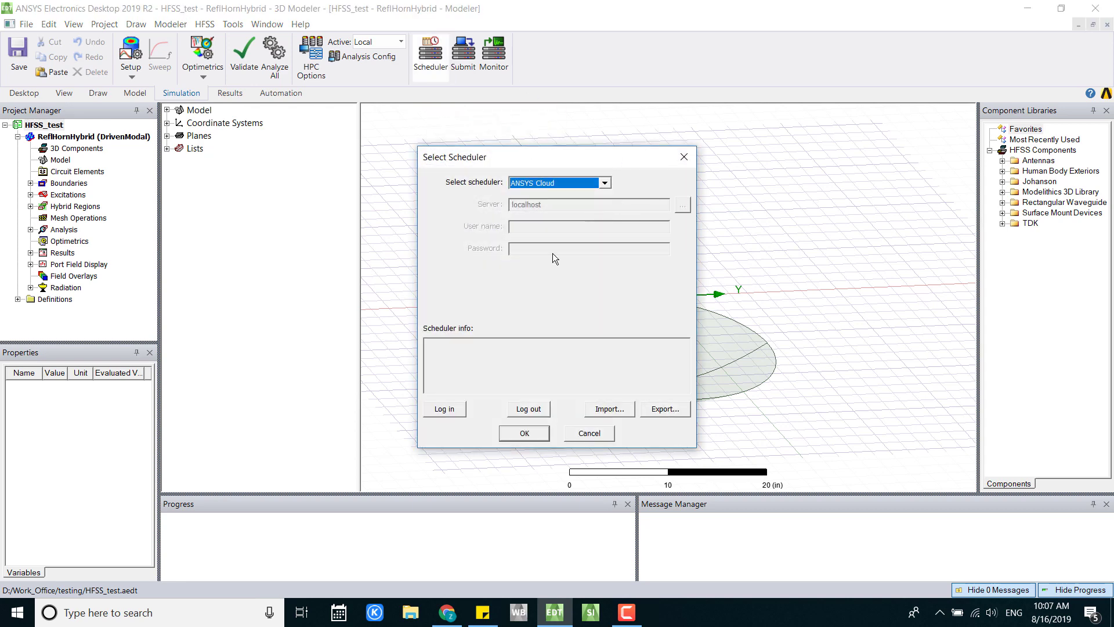
click(451, 410)
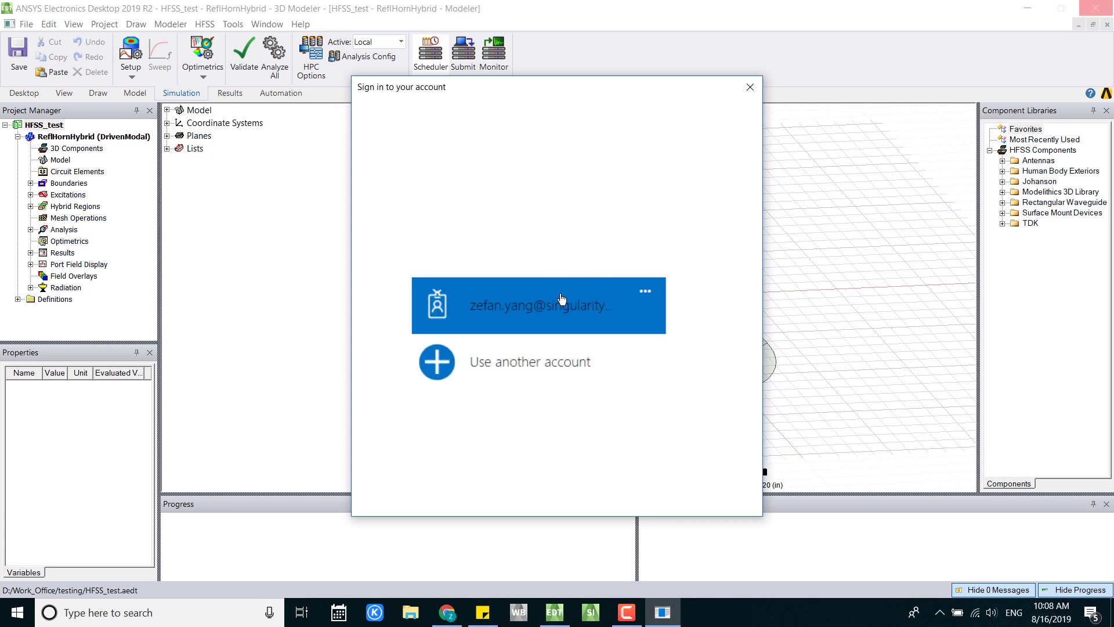
click(586, 329)
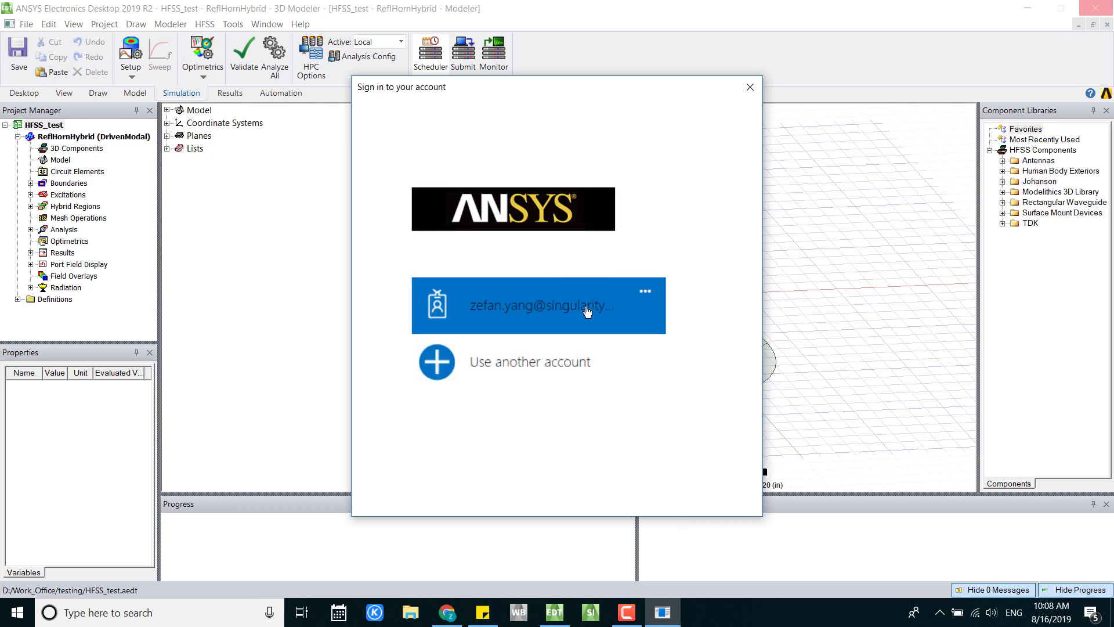
text(******)
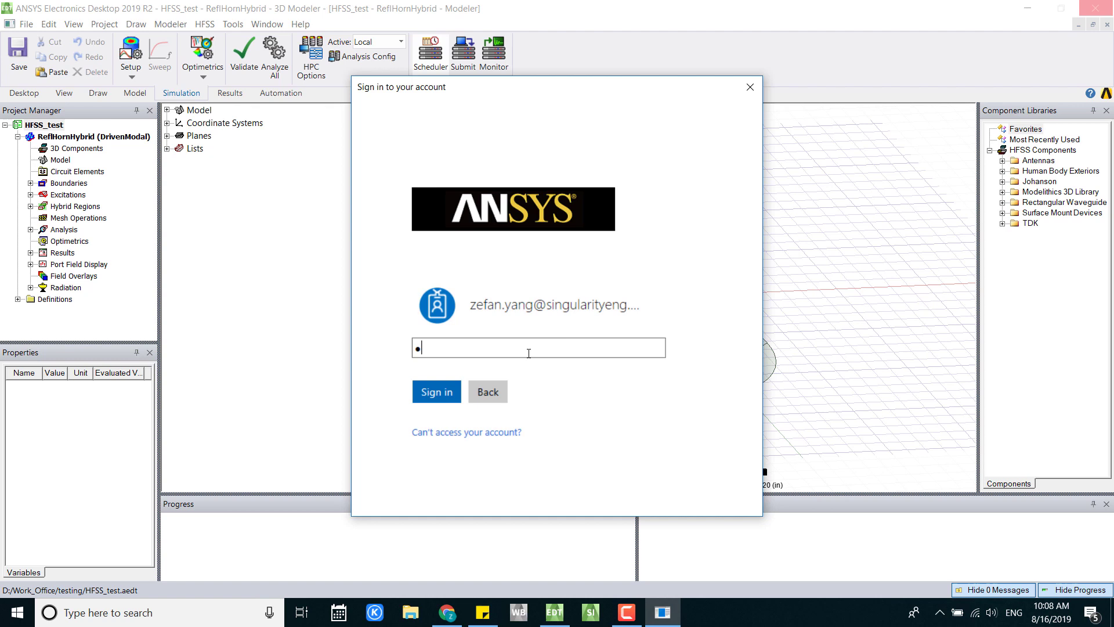
text(*********)
key(Return)
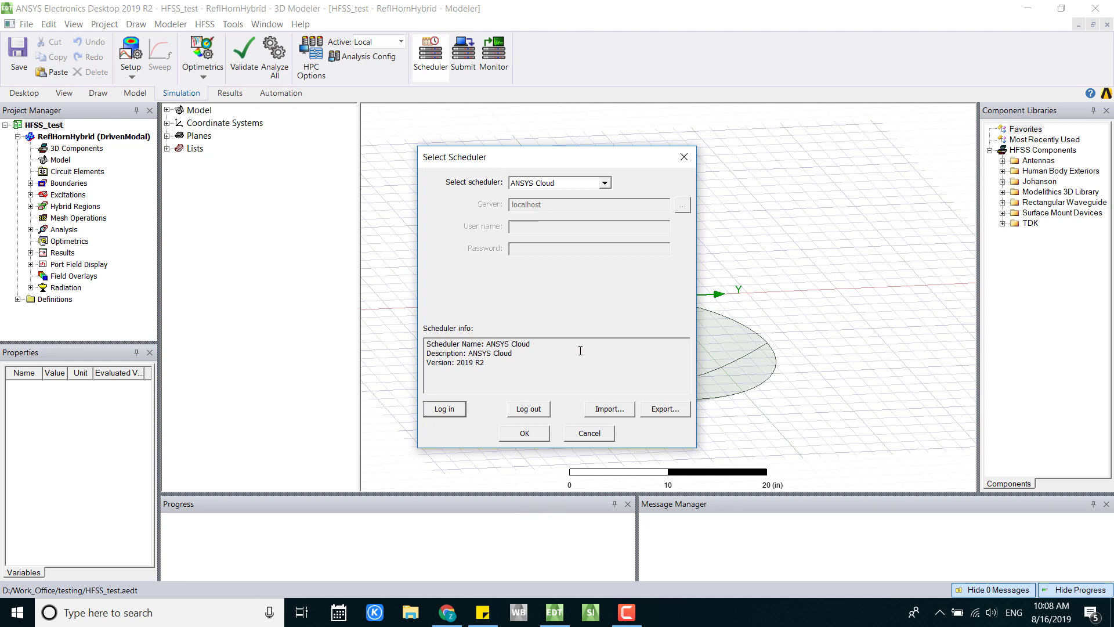
click(525, 434)
Step: Set the job's project path to D:\Work_Office\testing\HFSS_test.aedt
click(468, 51)
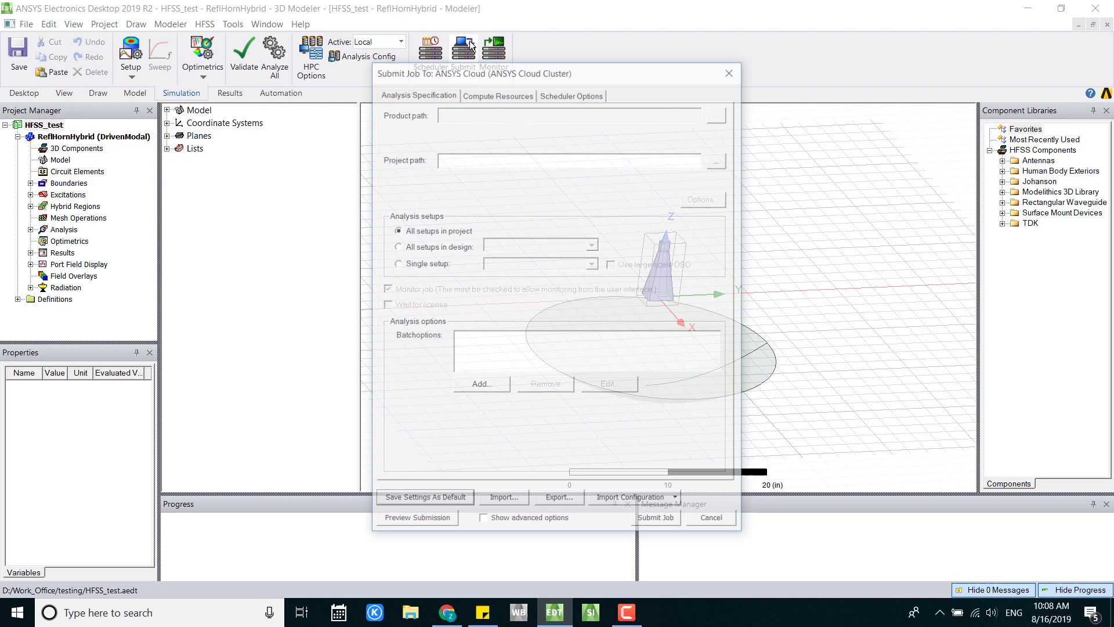
click(719, 160)
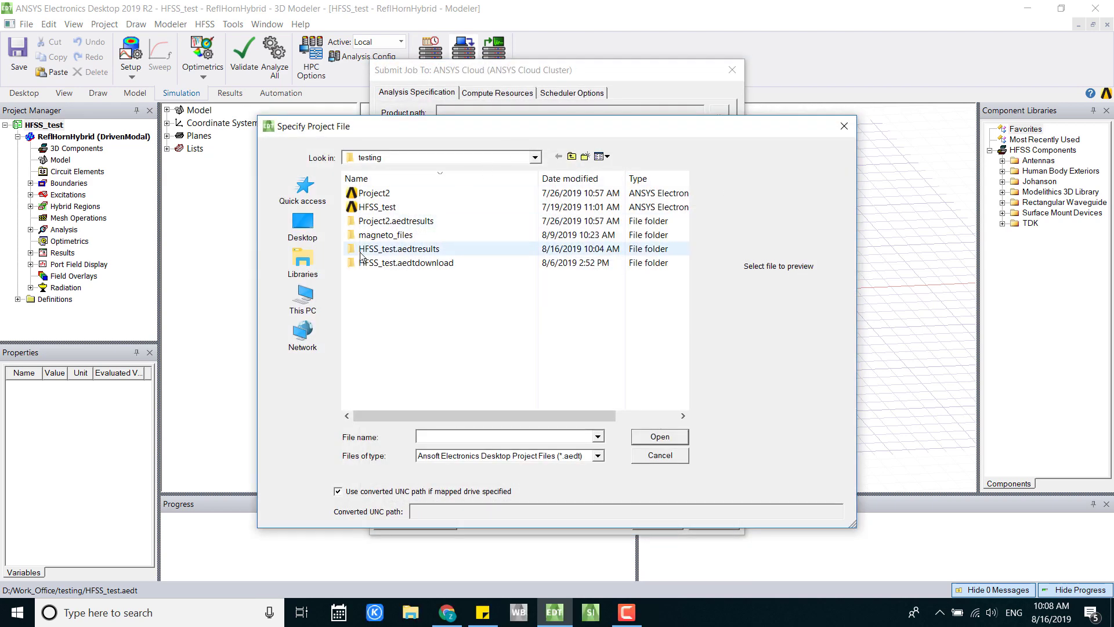
click(412, 206)
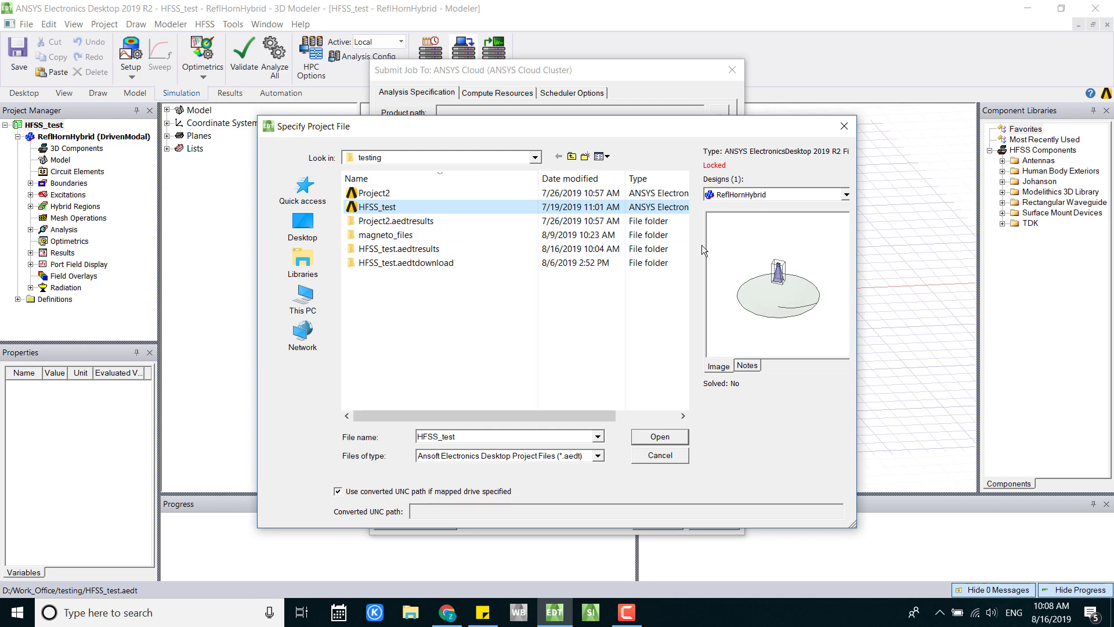
click(672, 437)
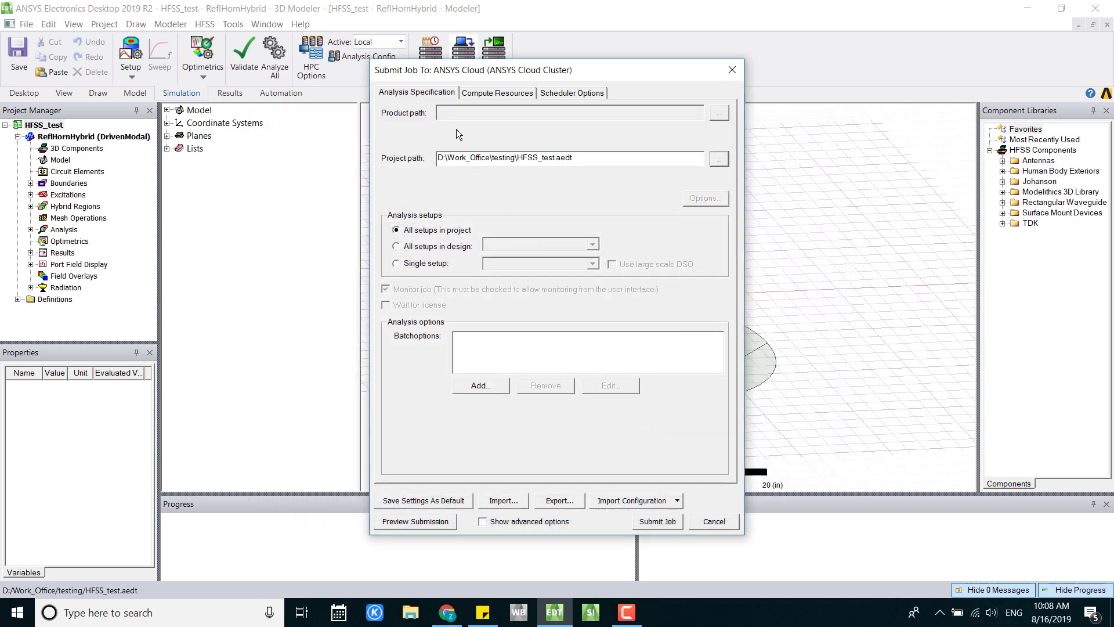
Step: Compare the ReflHornHybrid design and Setup1 scopes, then keep 'All setups in project'
click(457, 250)
click(455, 235)
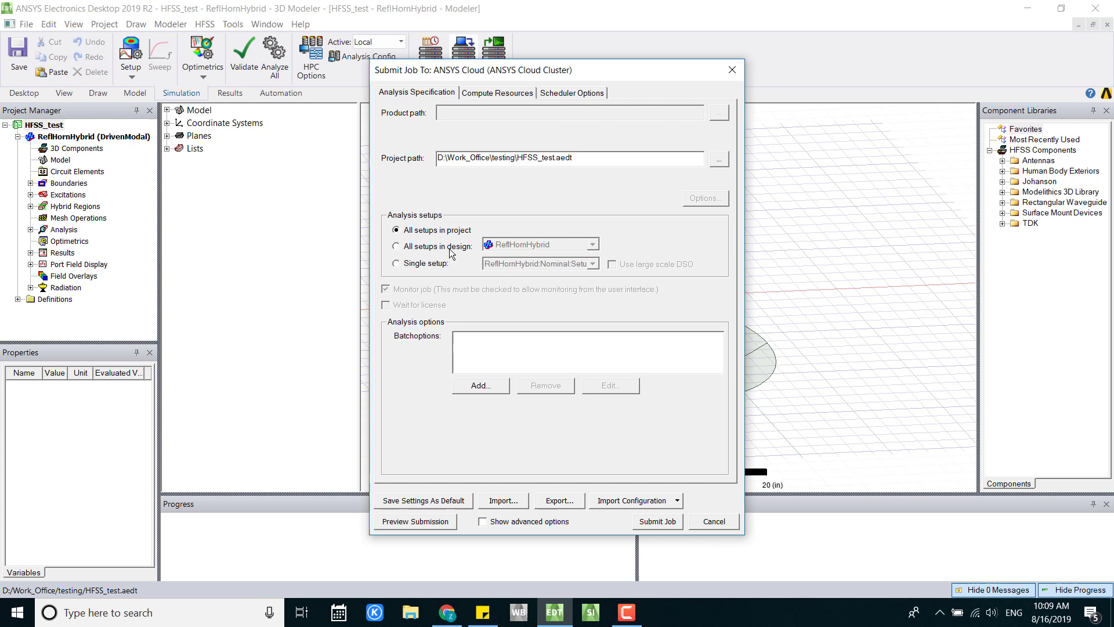
click(458, 249)
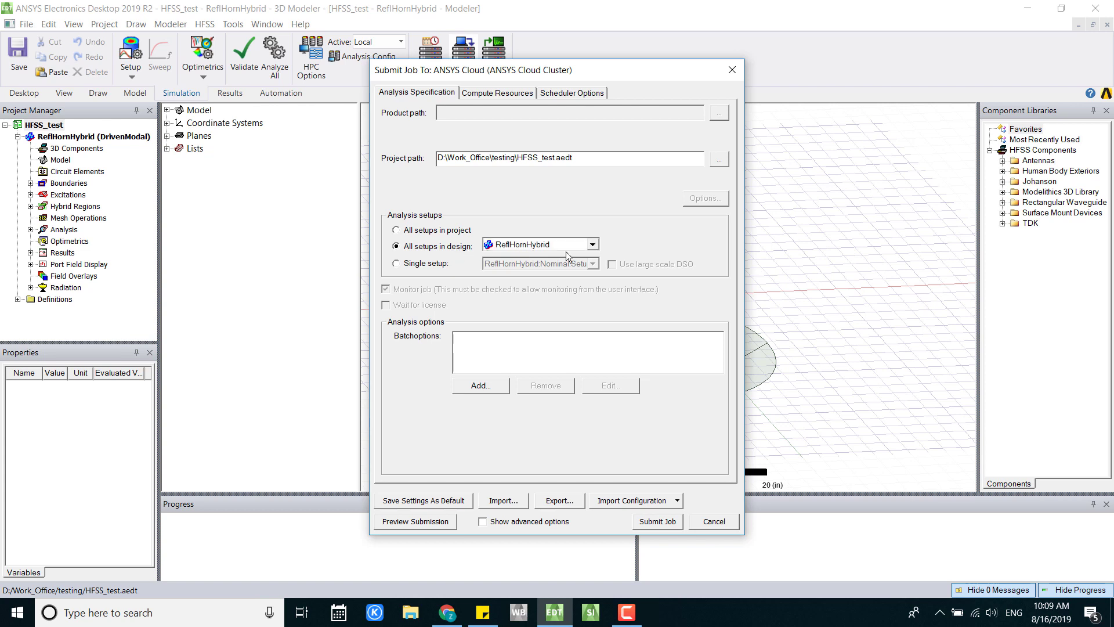
click(588, 249)
click(590, 246)
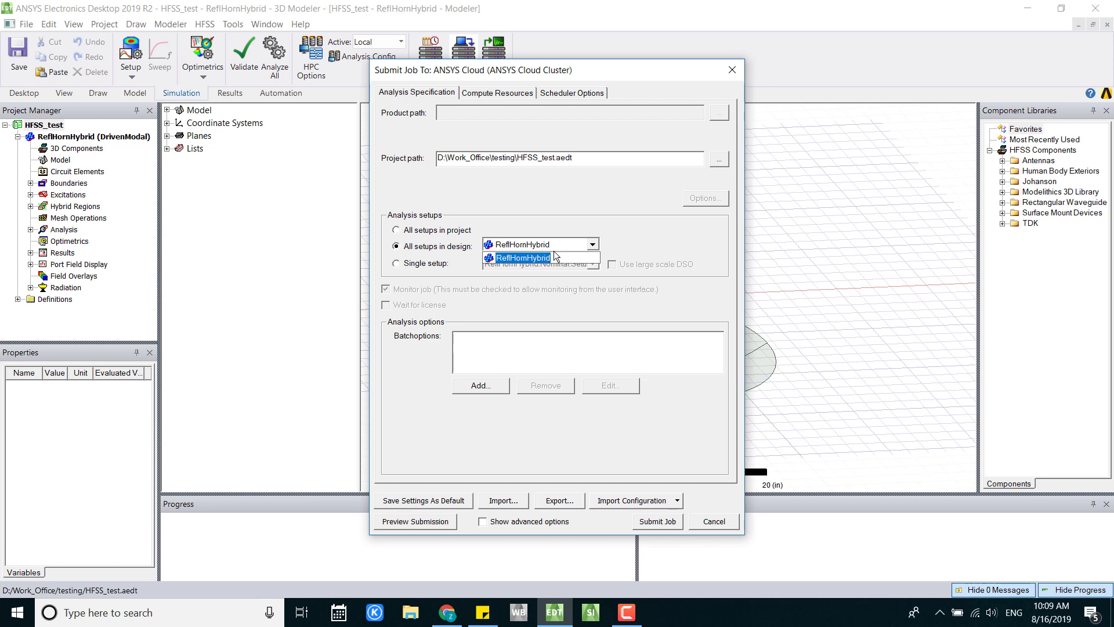
click(596, 244)
click(440, 266)
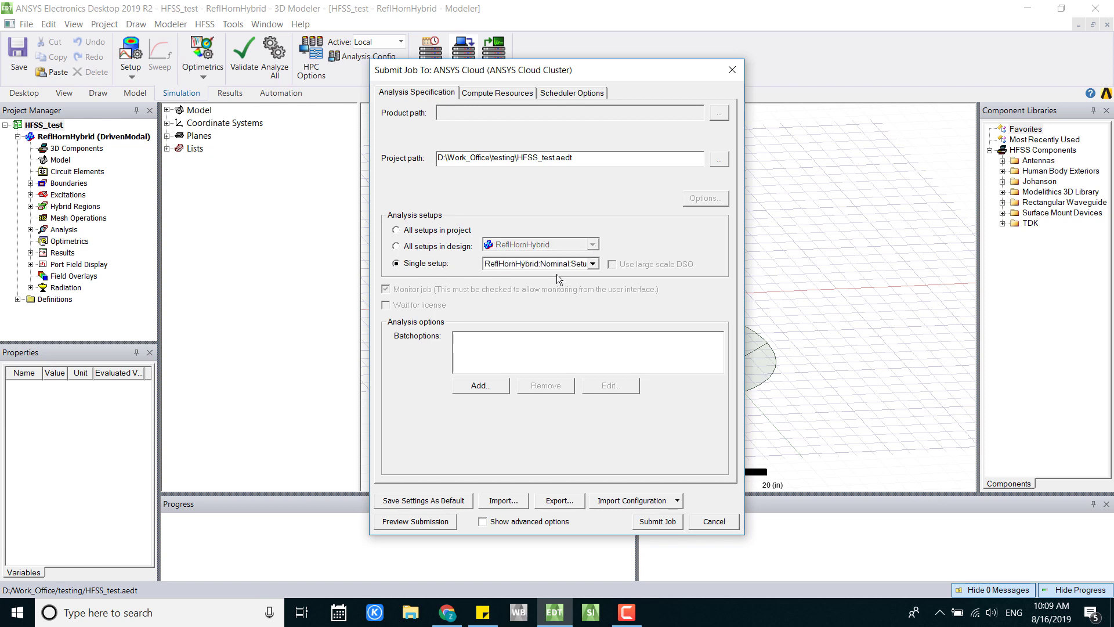
click(592, 265)
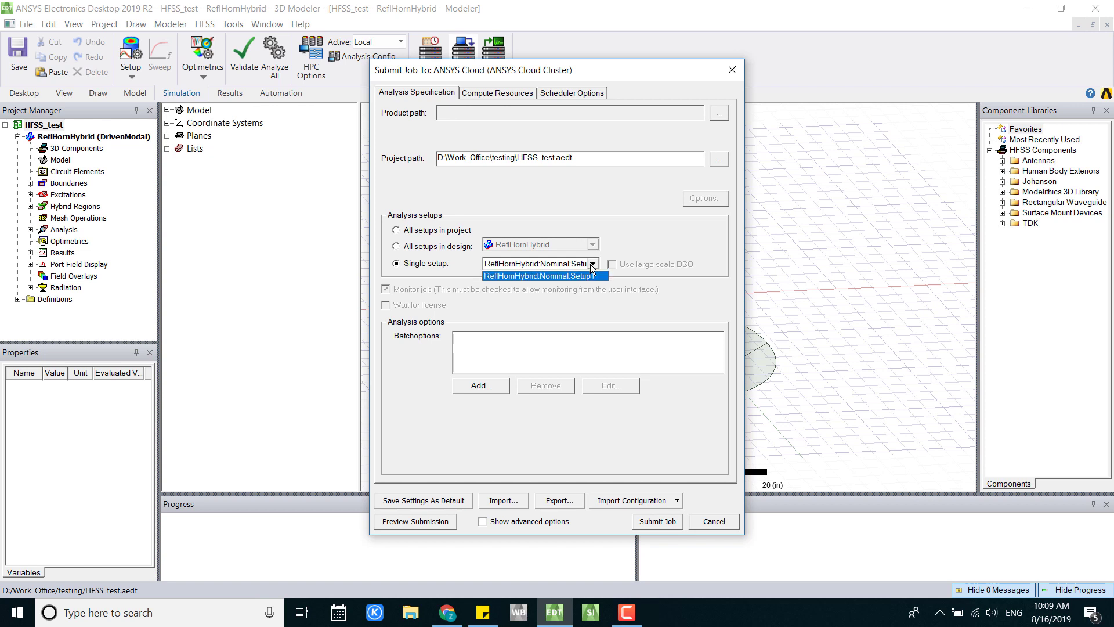
click(591, 264)
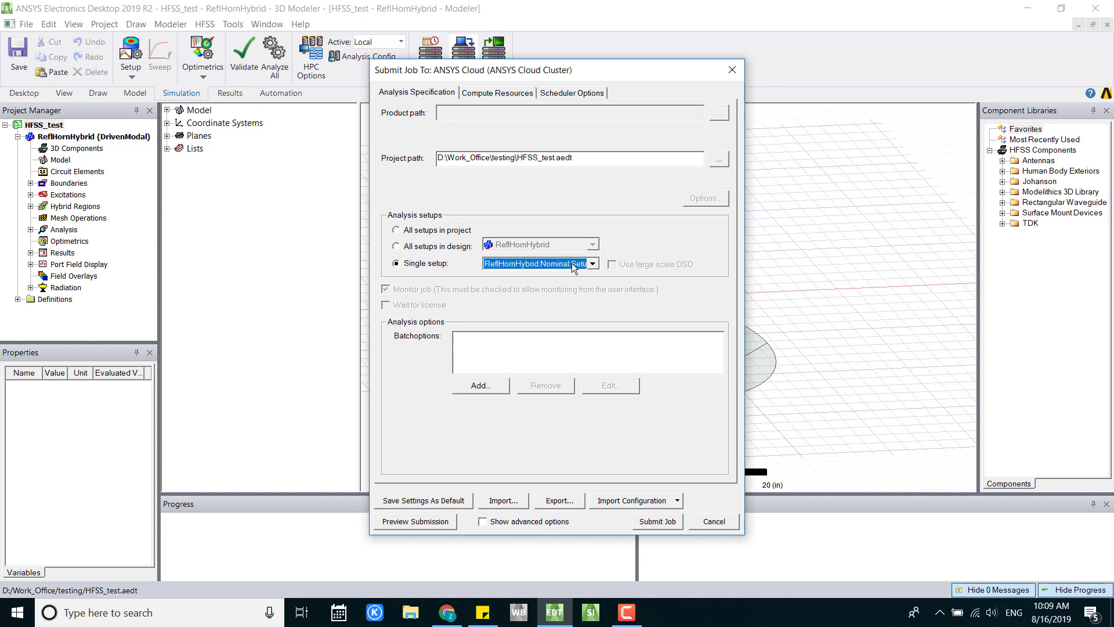
click(452, 232)
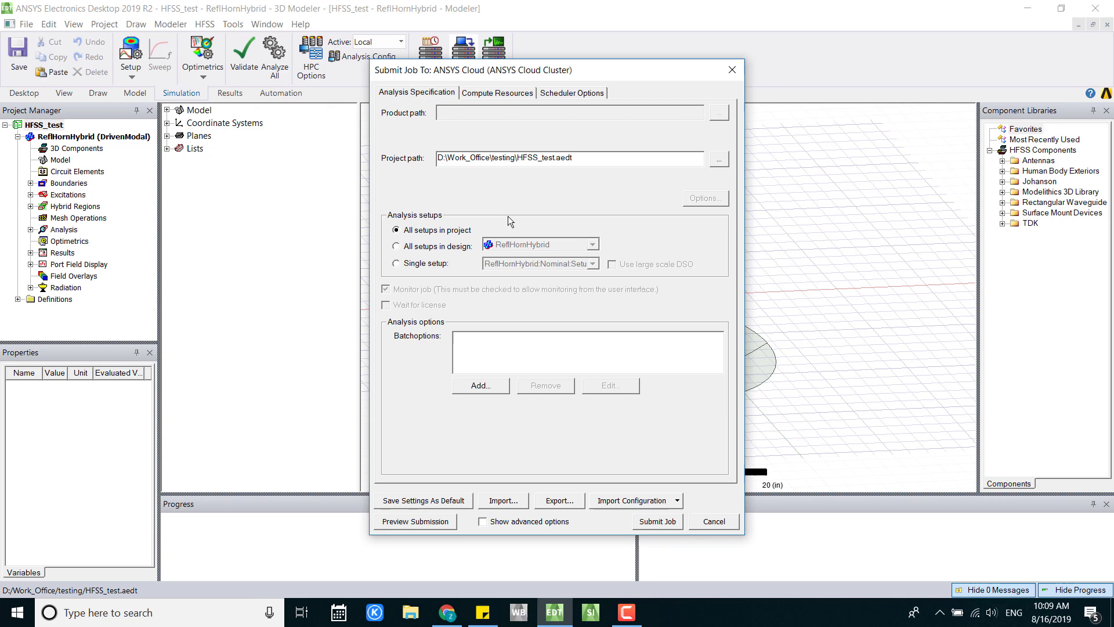
Step: Keep EastUS as the Region in the compute resource selection parameters
click(489, 96)
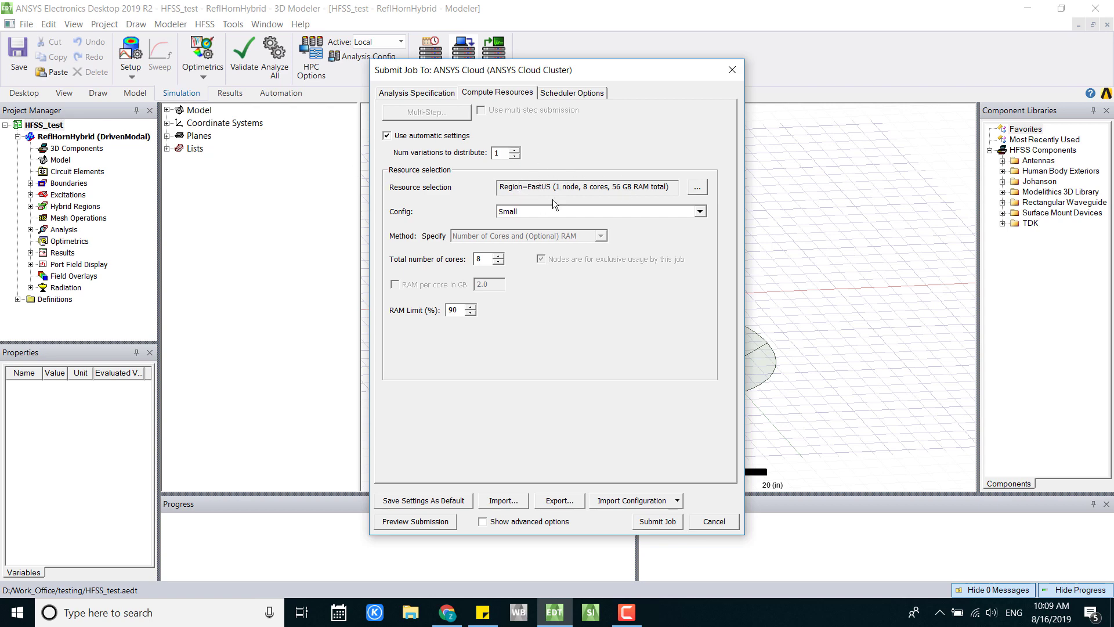
click(697, 188)
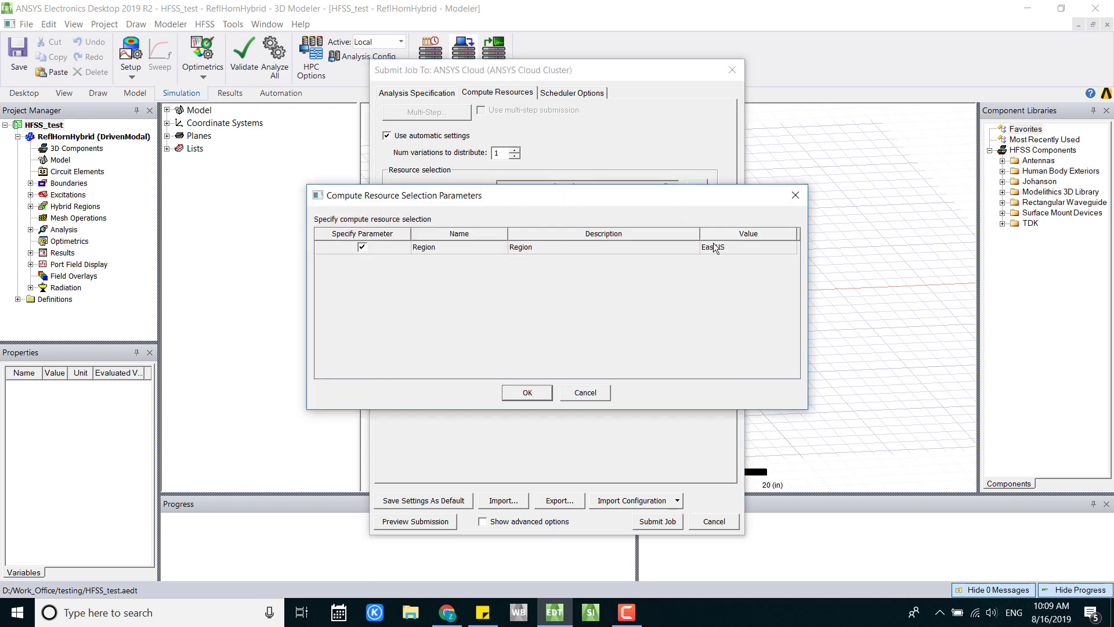
click(746, 247)
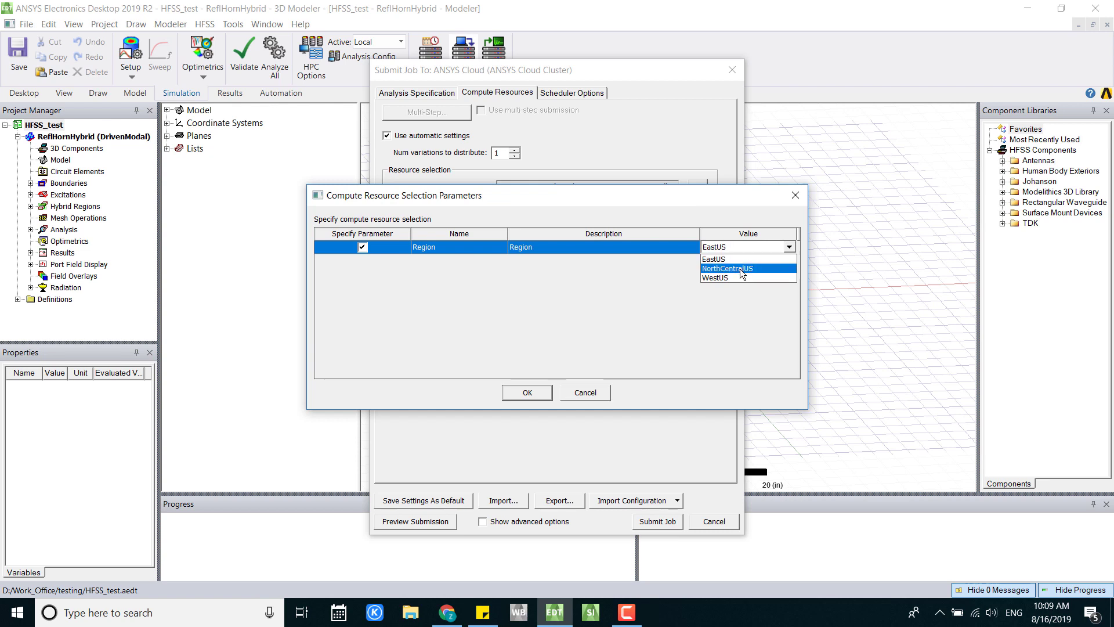
click(539, 394)
click(538, 392)
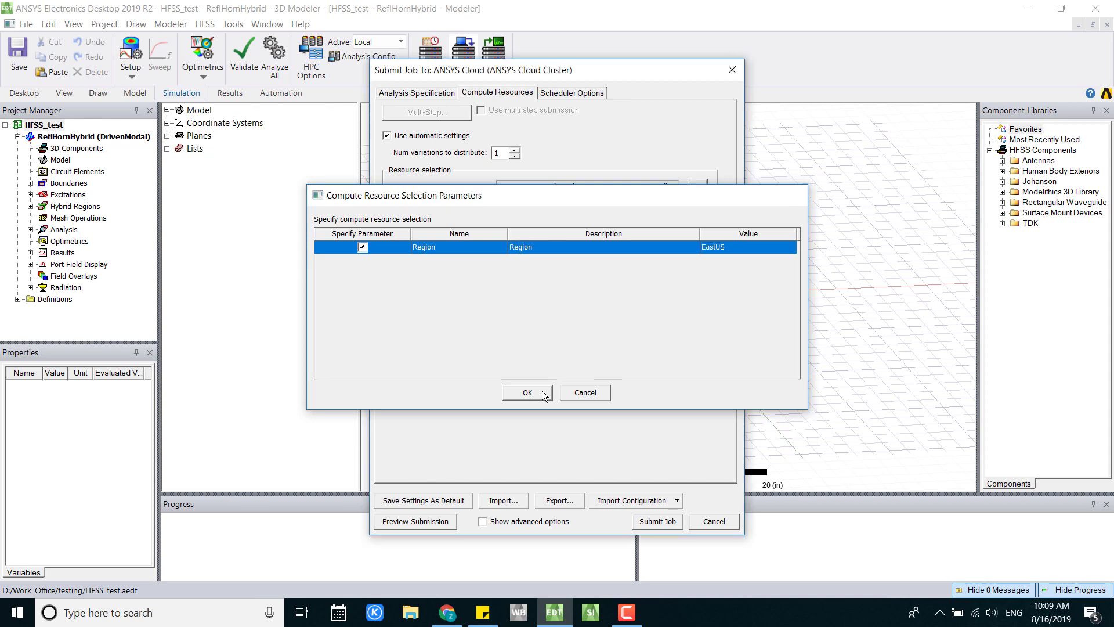
Step: Choose the Large config (2 nodes, 32 cores, 448 GB RAM) after trying Small and Medium
click(706, 214)
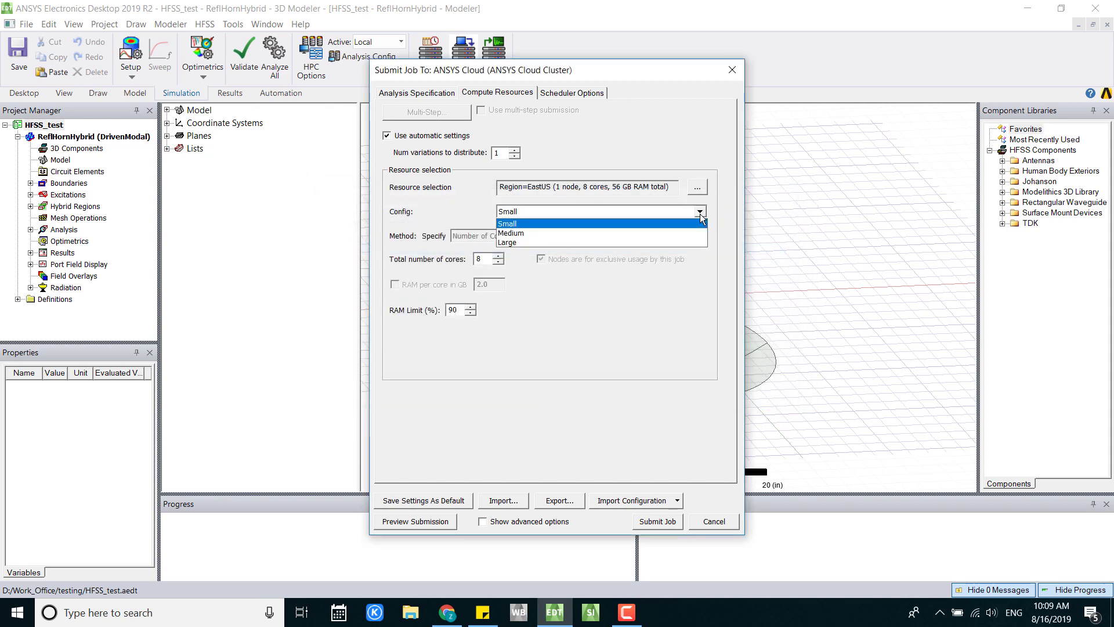
click(520, 223)
click(531, 211)
click(531, 211)
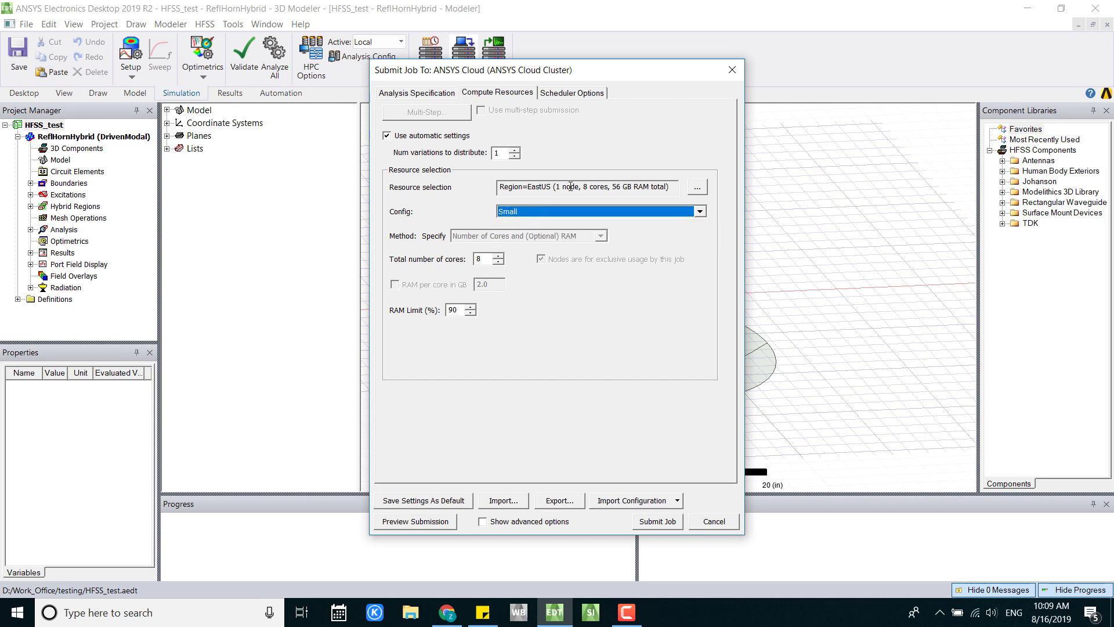
click(618, 215)
click(597, 229)
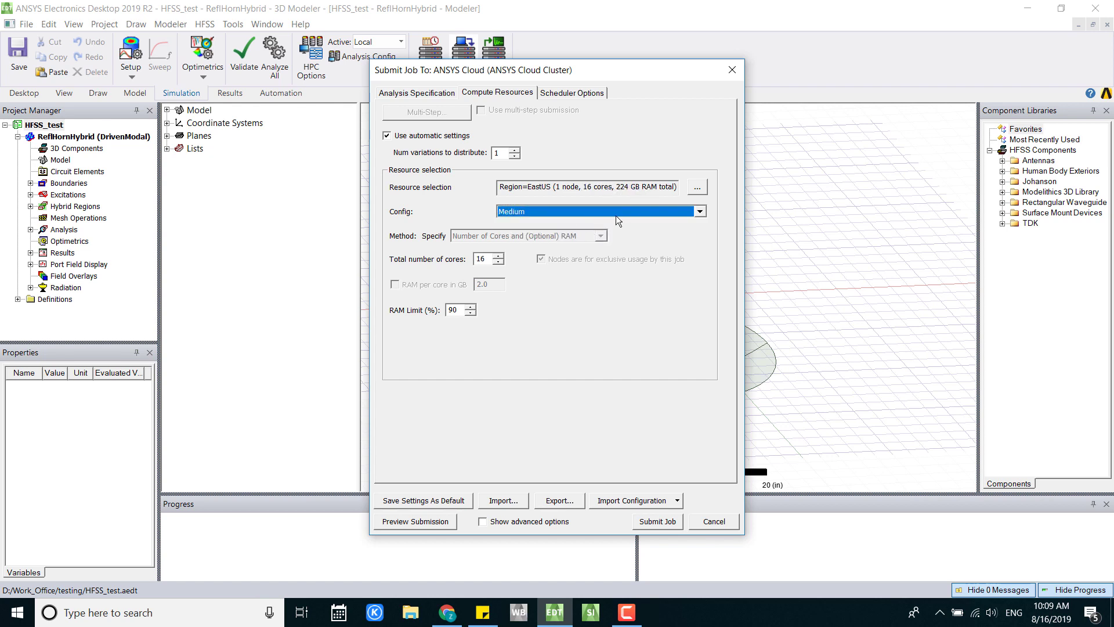
click(619, 215)
click(564, 237)
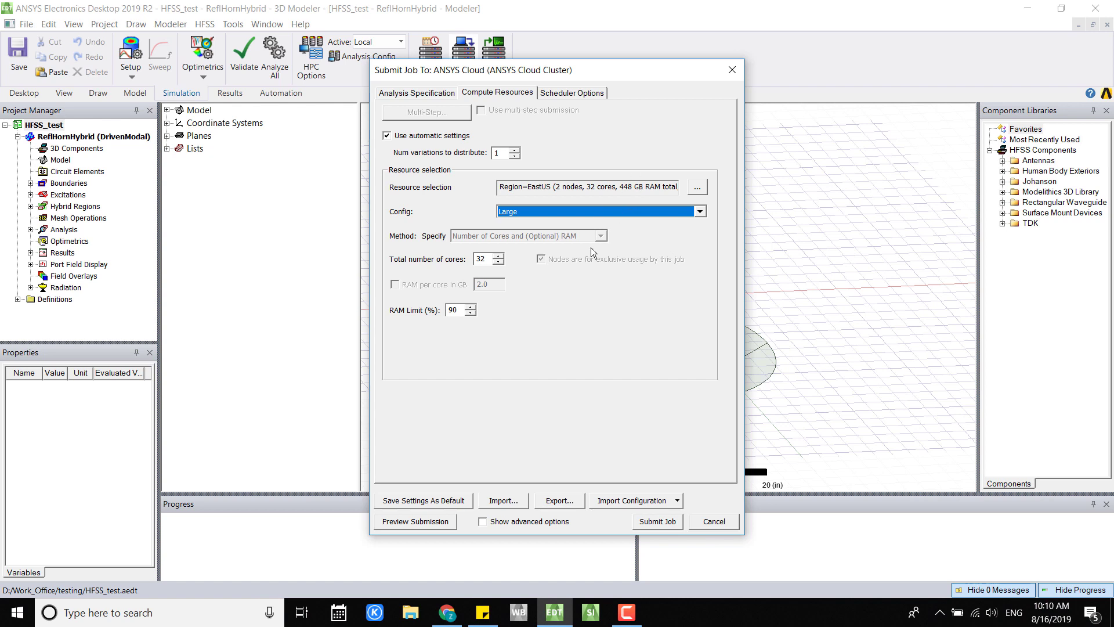
click(584, 212)
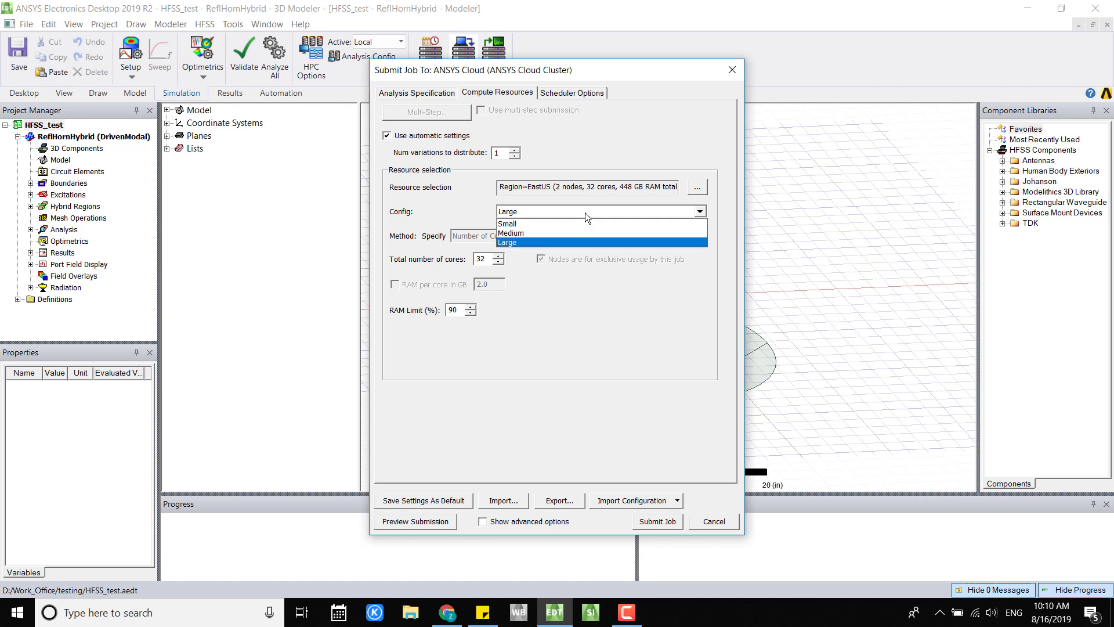
click(538, 241)
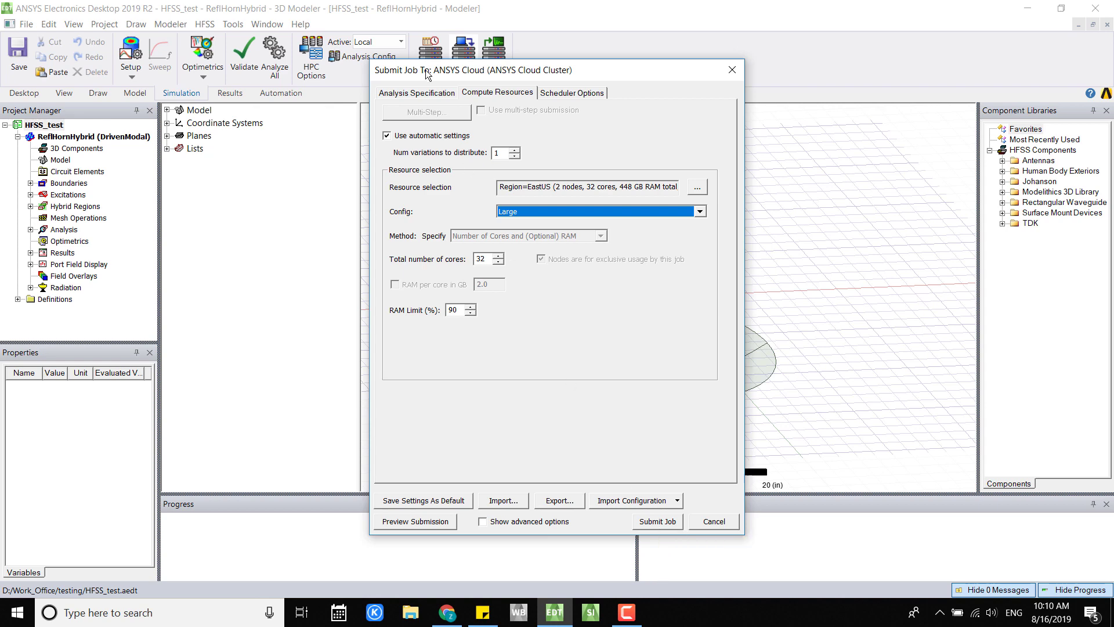
Step: Review the Analysis Specification and Compute Resources tabs, then submit the job
click(429, 94)
click(485, 94)
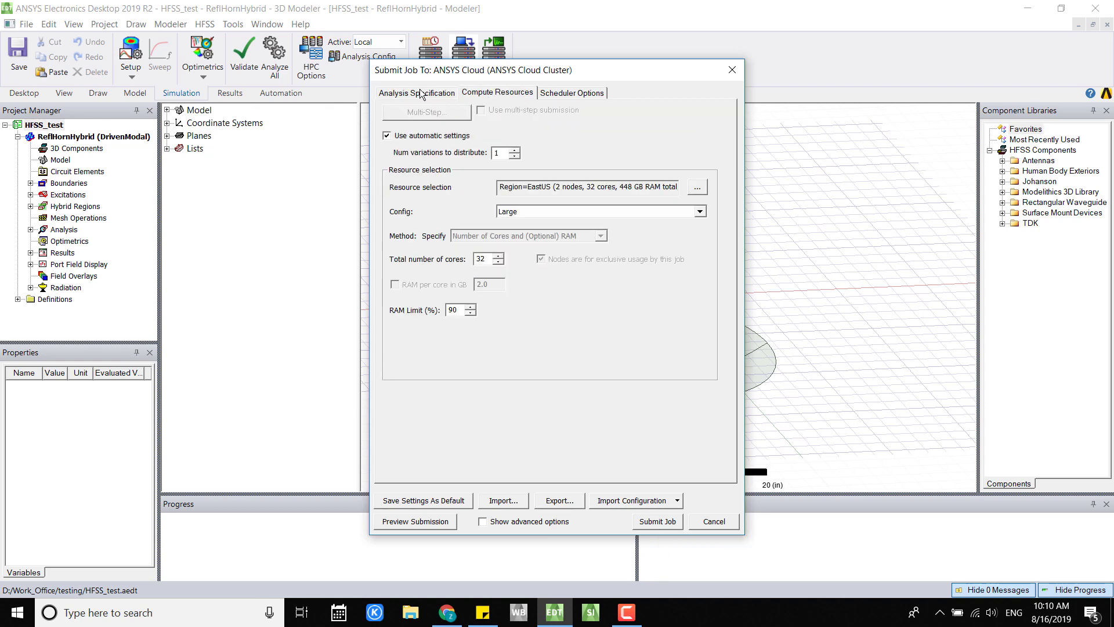
click(662, 522)
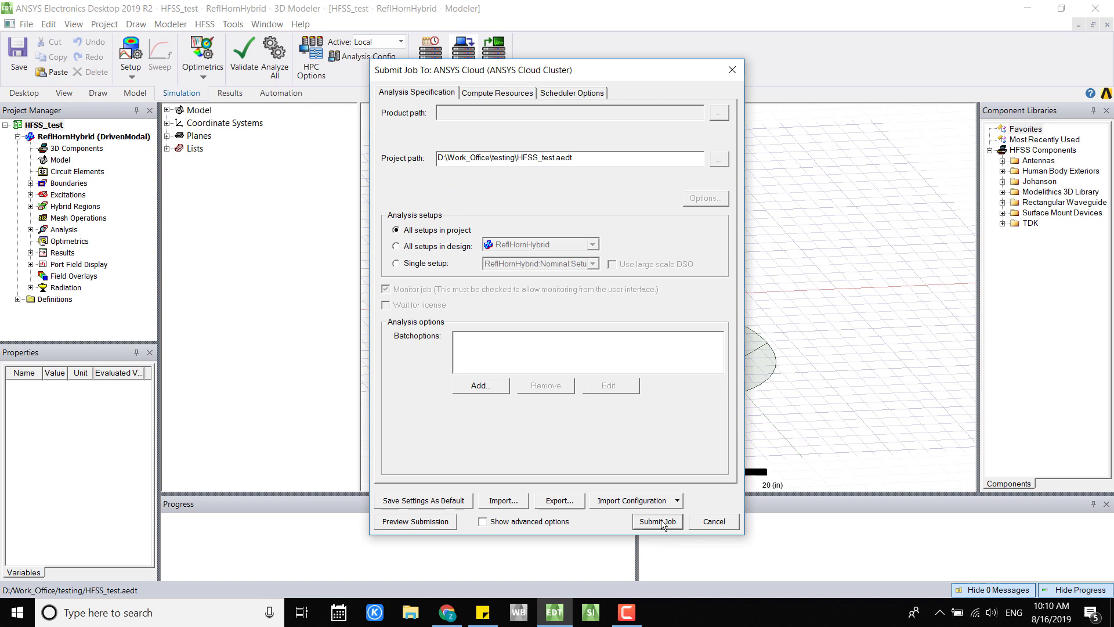
click(659, 522)
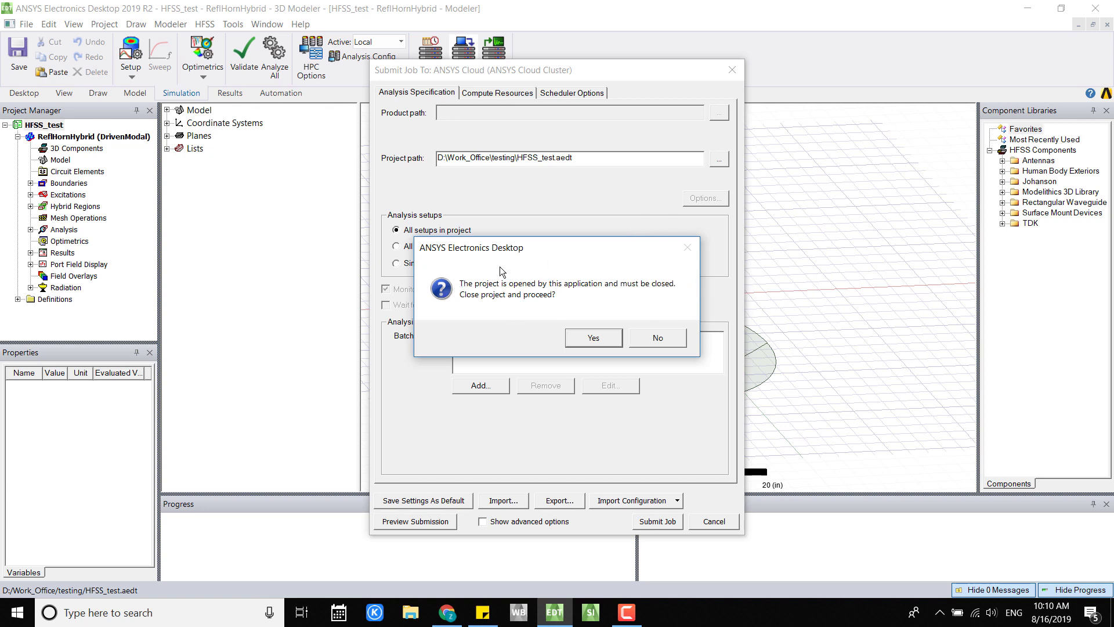
Step: Agree to close the HFSS_test project so the cloud submission goes through
click(588, 339)
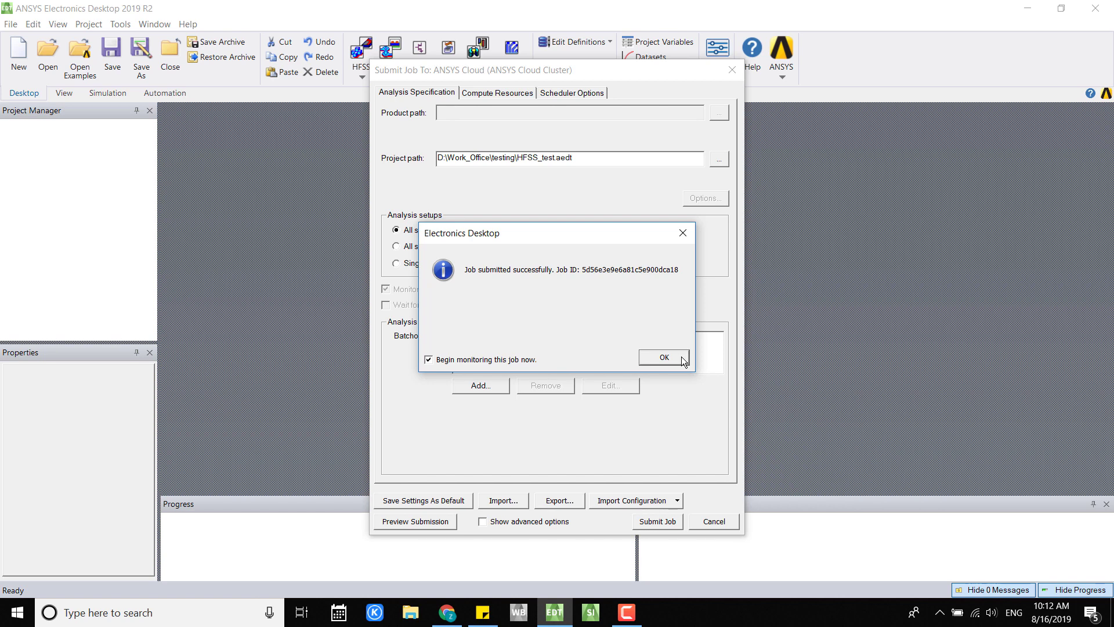
Step: Acknowledge the submission with monitoring enabled, then close the recent jobs list
click(680, 356)
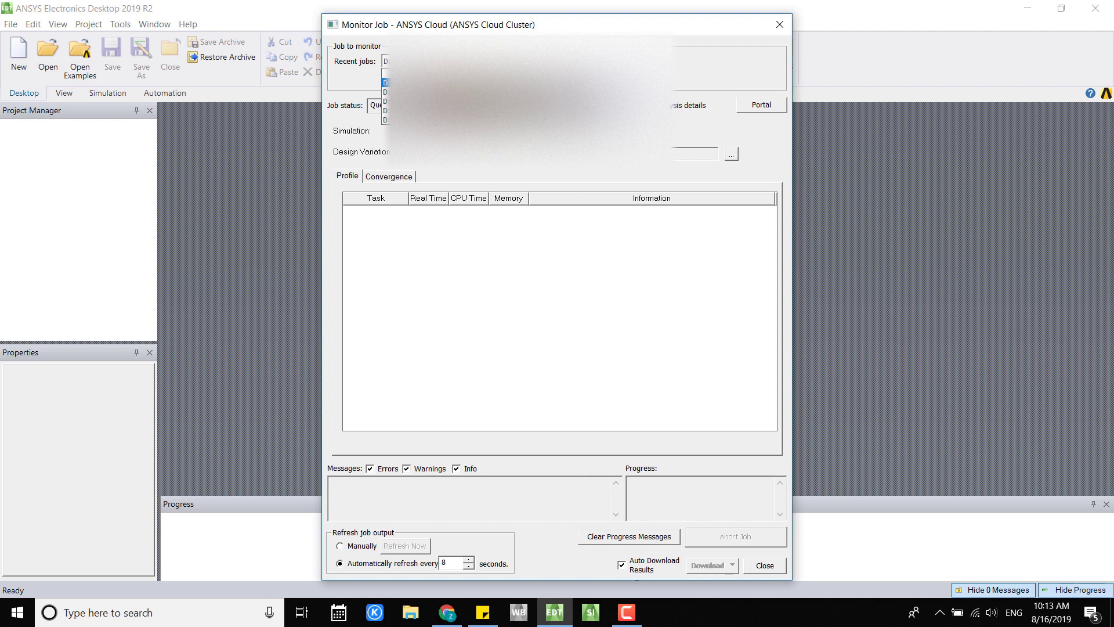
click(386, 83)
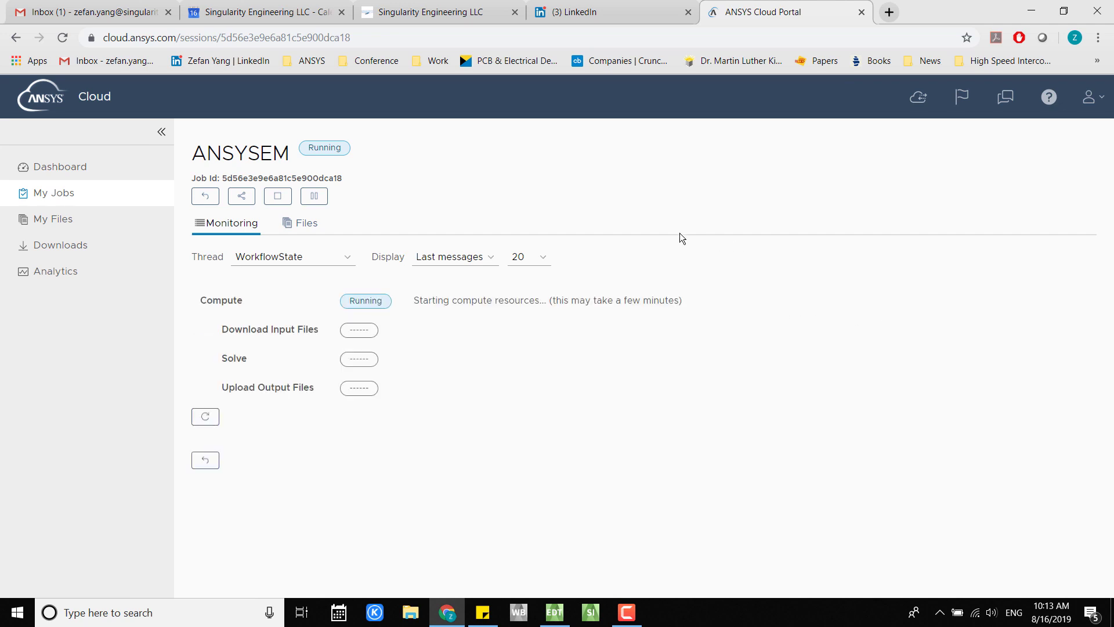
Step: Return to My Jobs via the Dashboard and scroll to the Running ANSYSEM job
key(alt+Left)
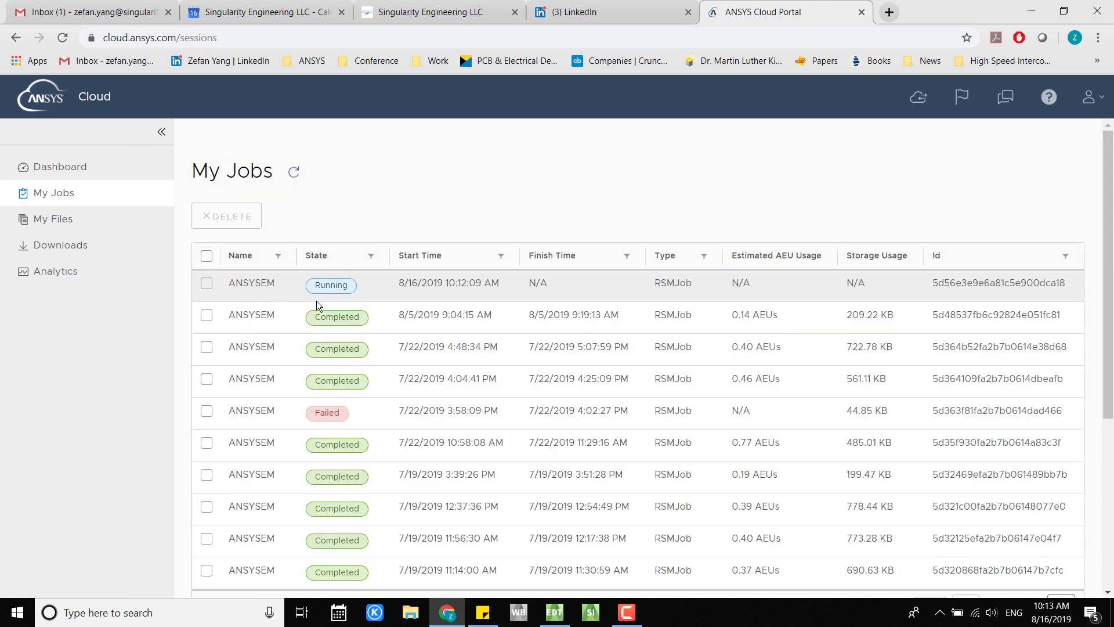
click(76, 166)
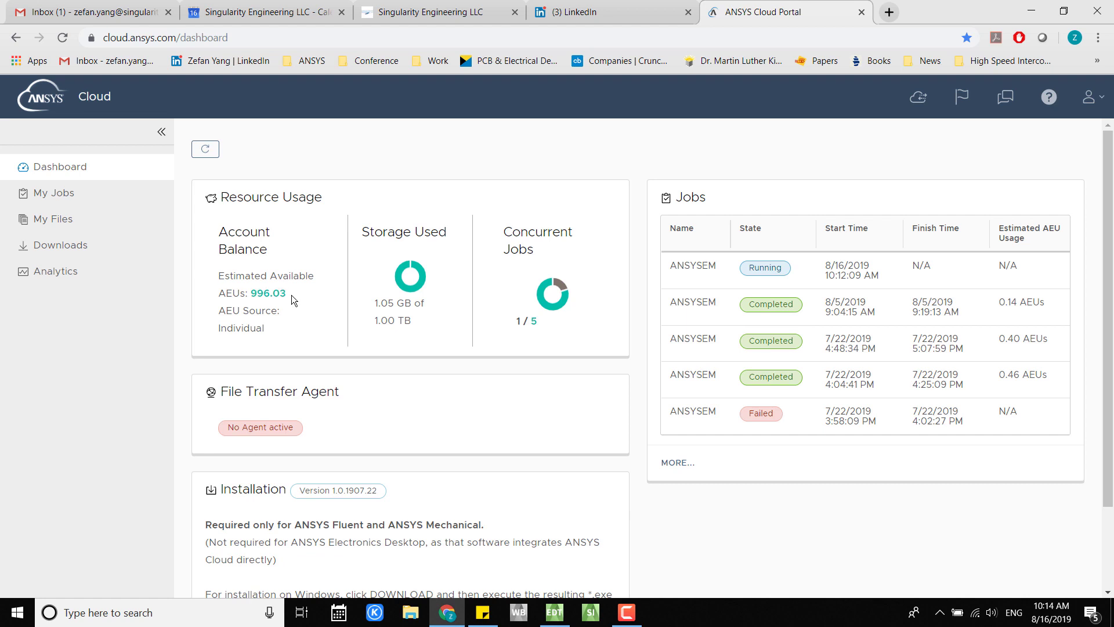
click(67, 201)
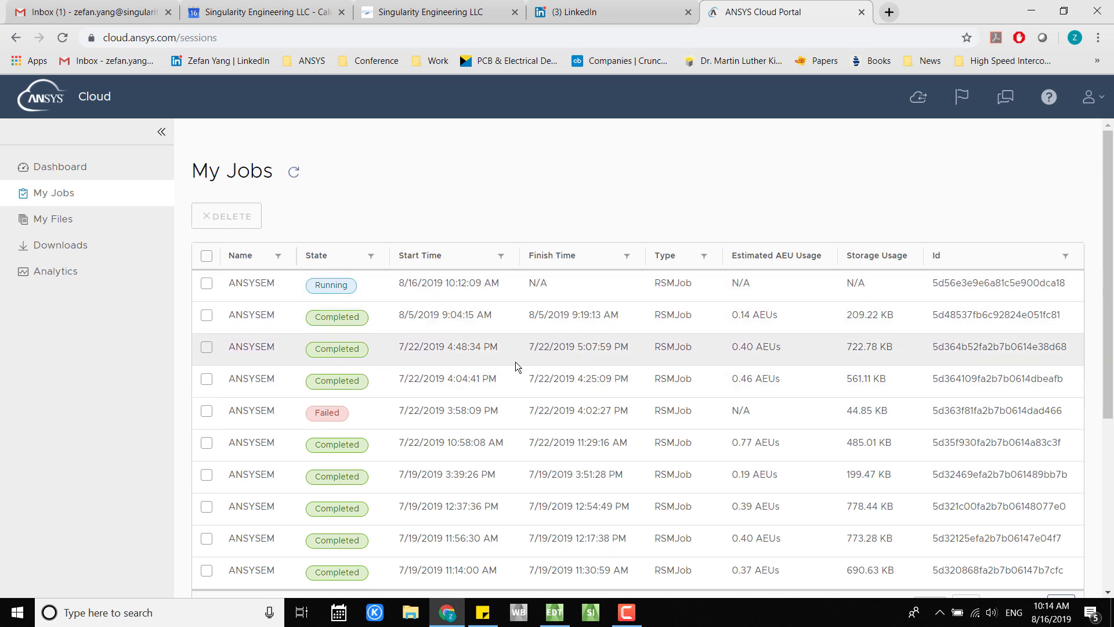
scroll(473, 361, down, 1)
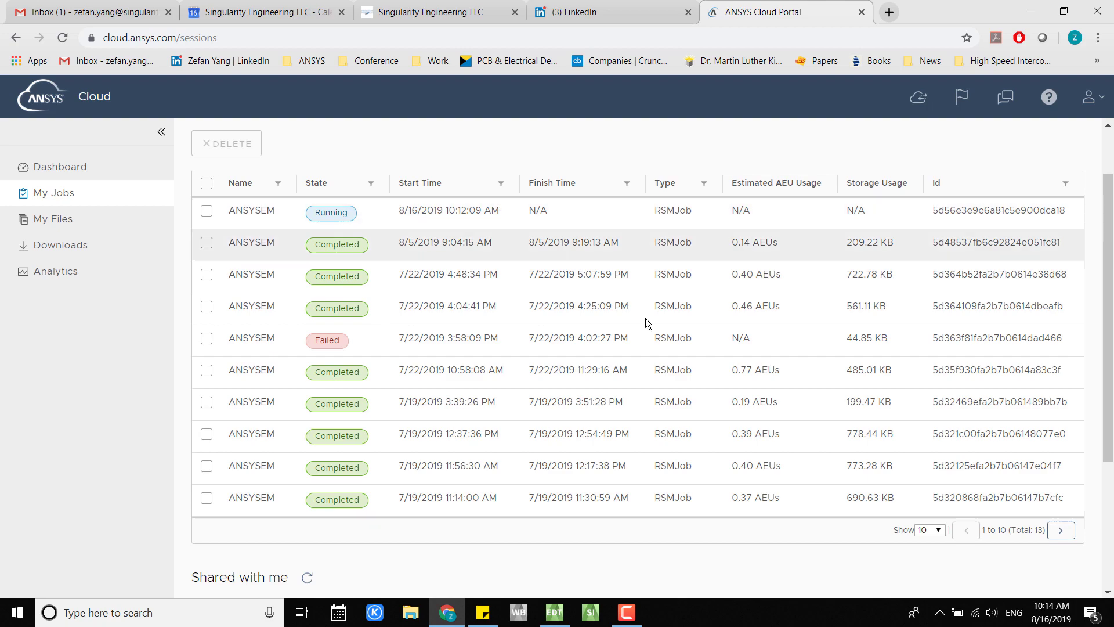
Step: Back in Electronics Desktop, turn Auto Download Results off and then on again for the HFSS_test job
key(alt+Tab)
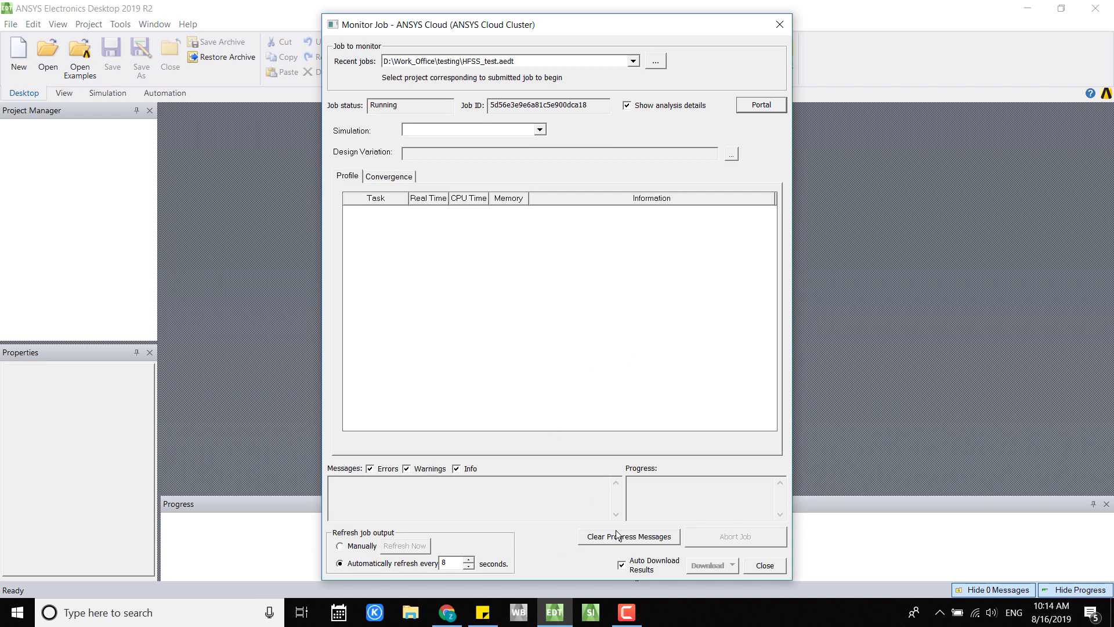
click(620, 565)
click(622, 566)
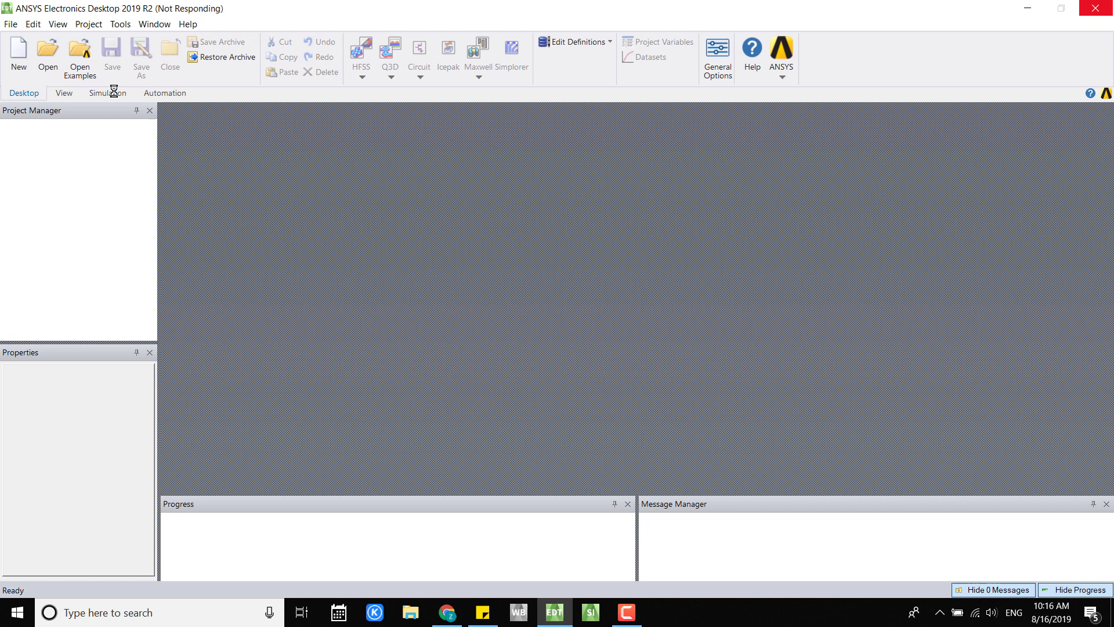
Step: From the Simulation tab's Monitor, load HFSS_test.aedt from the Recent jobs list to start monitoring
click(108, 93)
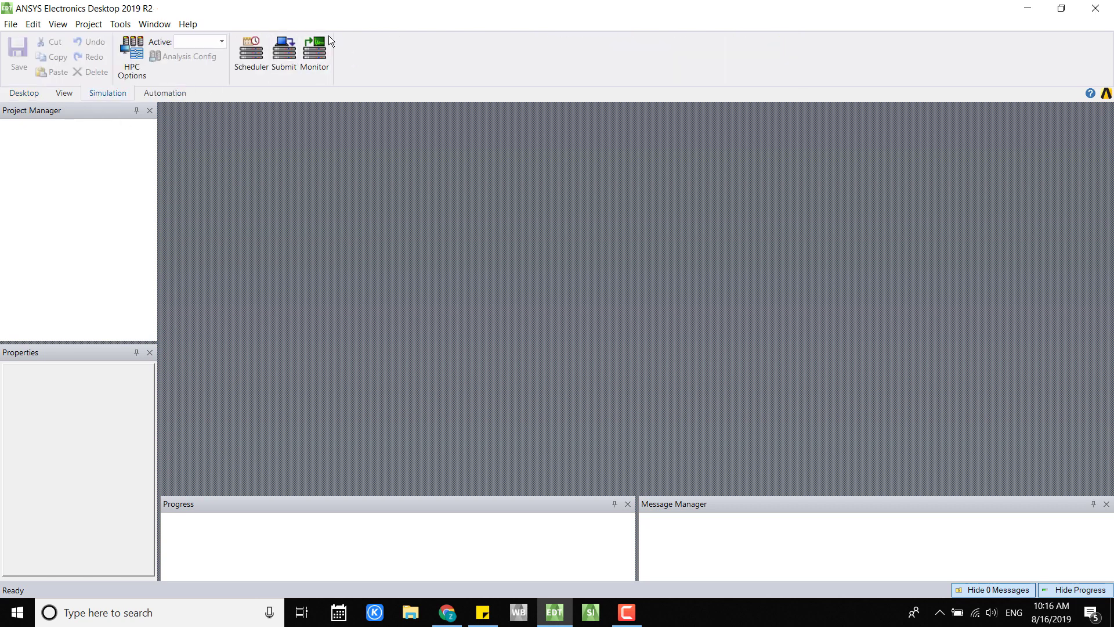
click(322, 54)
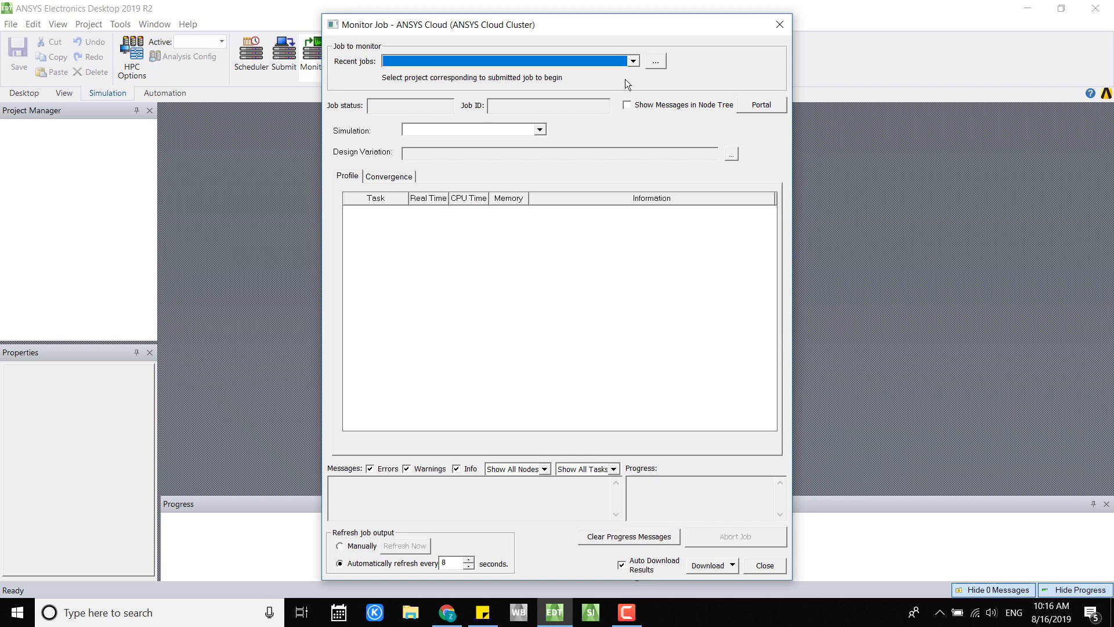
click(633, 63)
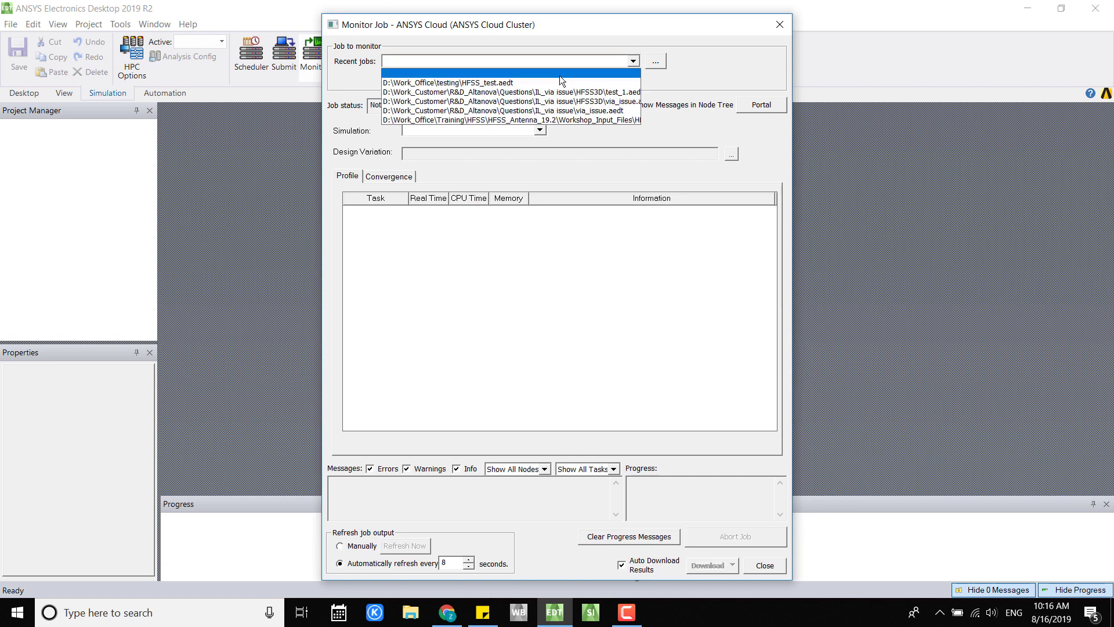
click(517, 83)
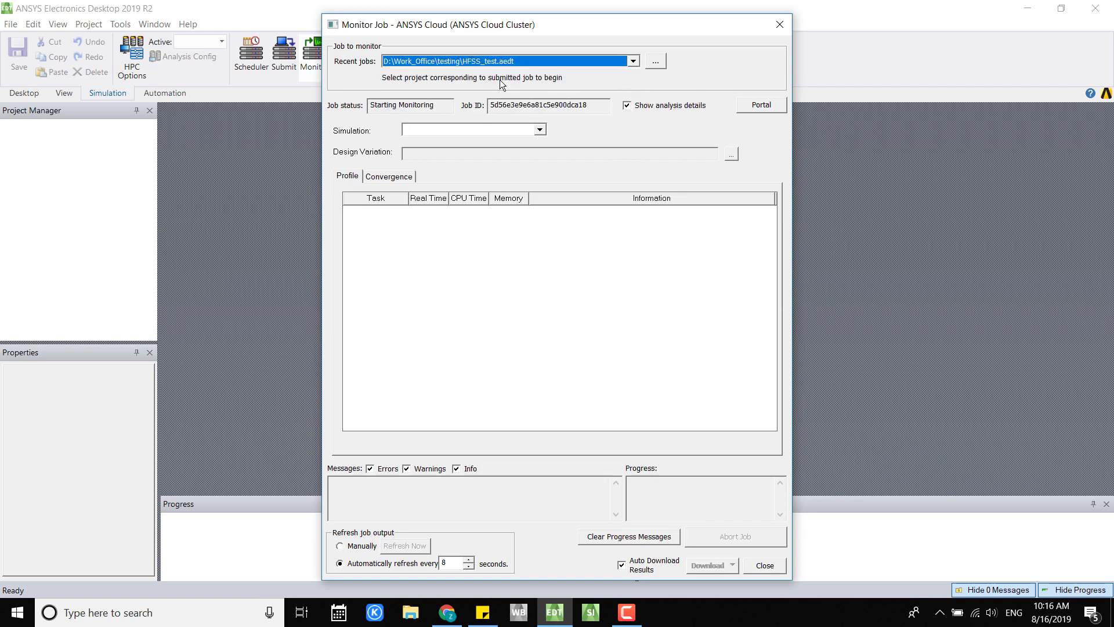
click(468, 60)
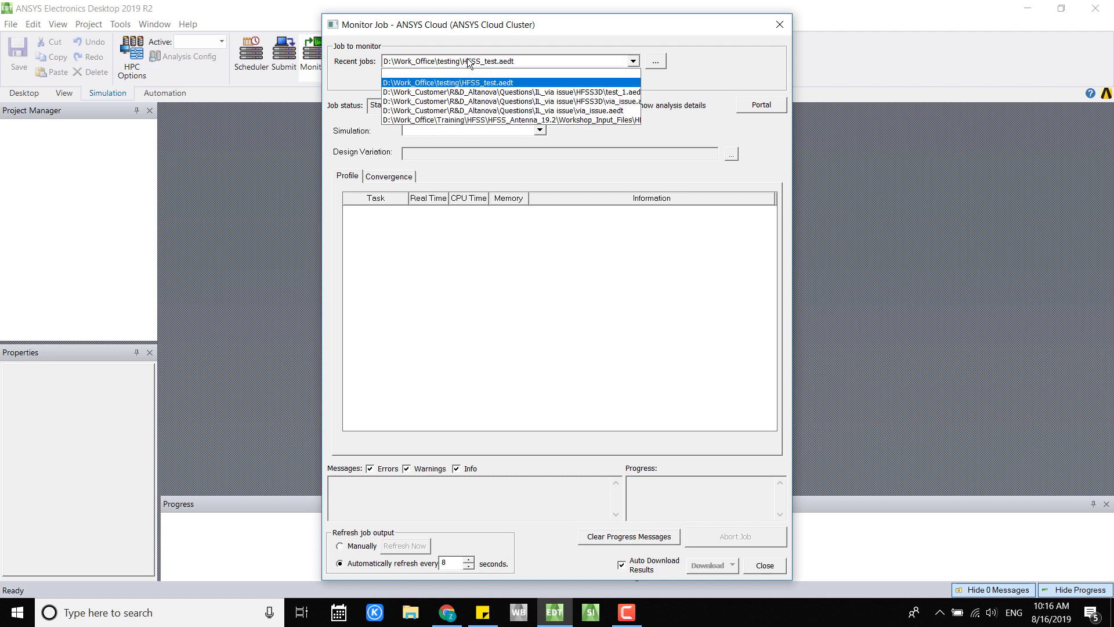
click(449, 83)
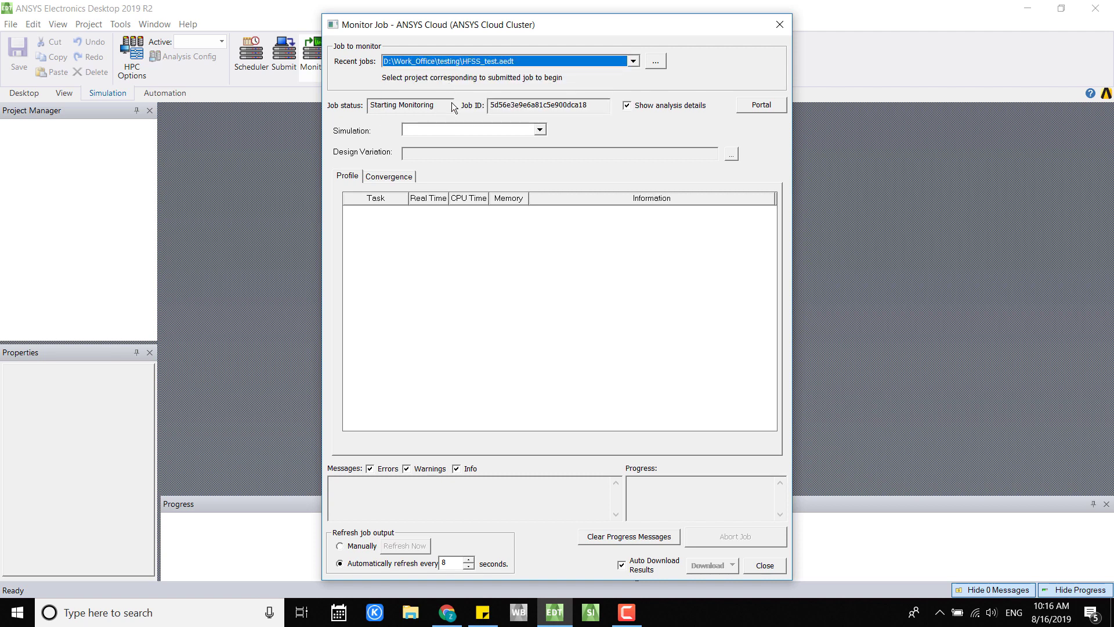